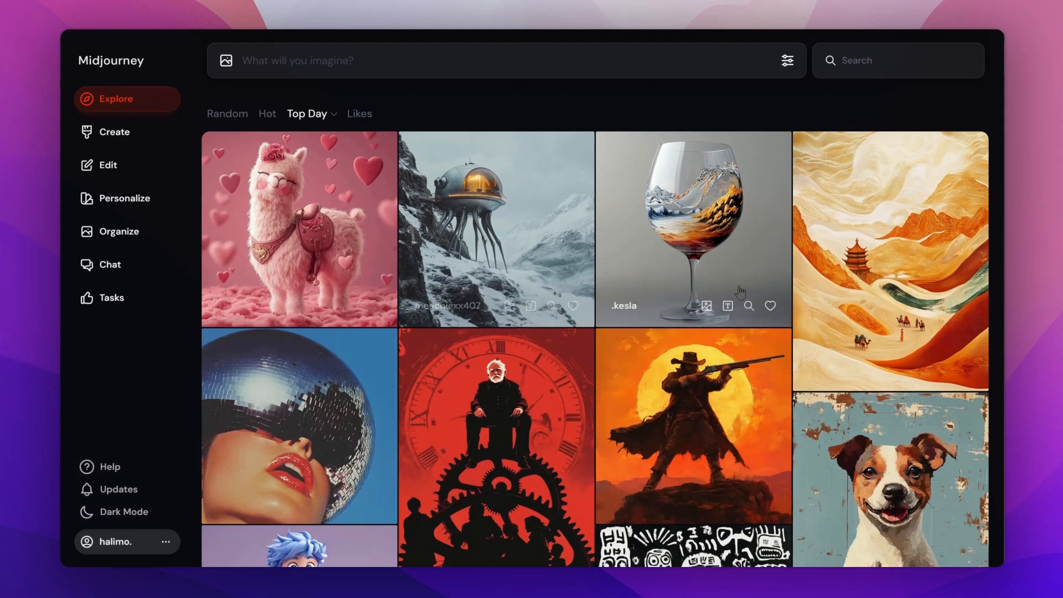
- Browse the day's top images in the Midjourney Explore gallery
scroll(693, 427, down, 7)
scroll(595, 321, down, 8)
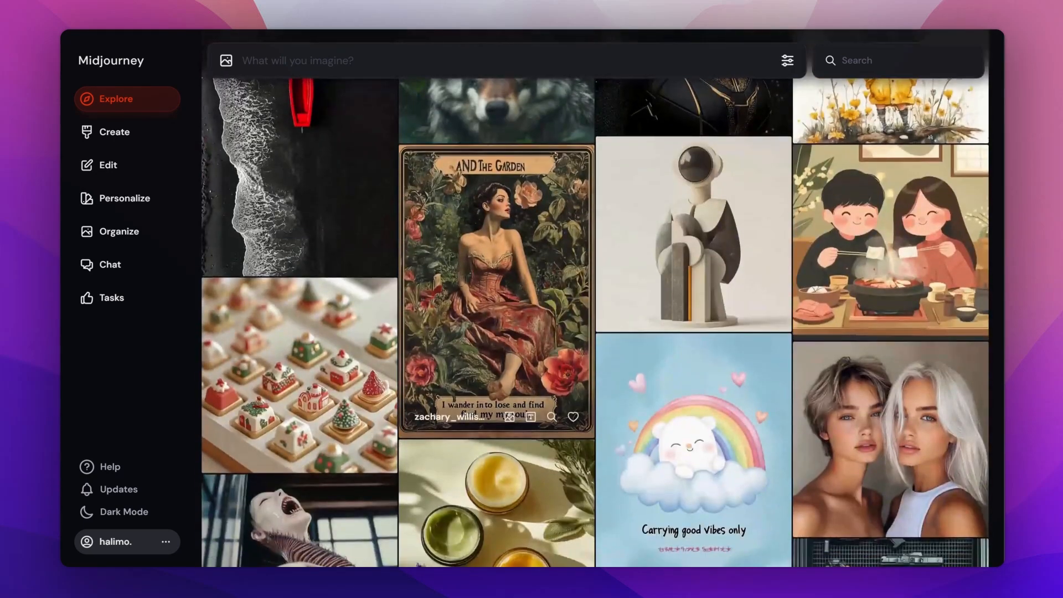
scroll(499, 343, down, 4)
scroll(498, 343, down, 3)
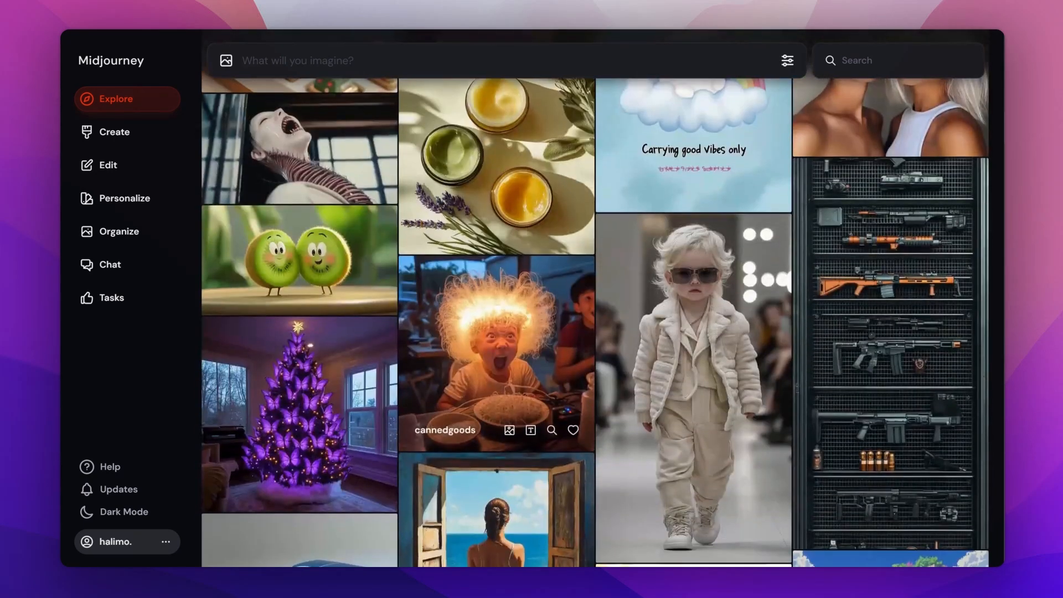
scroll(498, 344, down, 3)
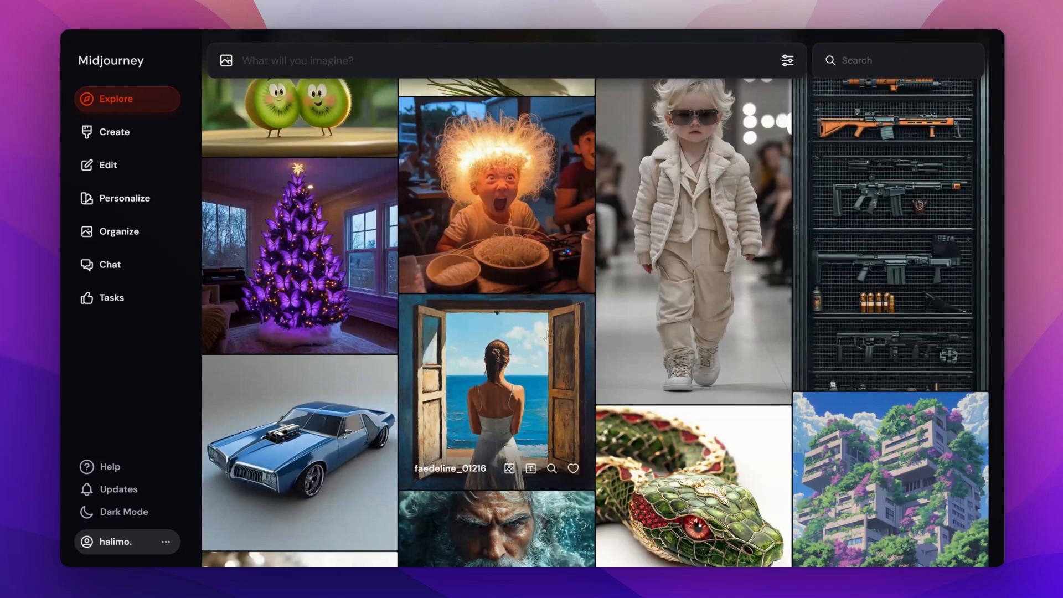
scroll(548, 336, down, 3)
scroll(548, 335, down, 3)
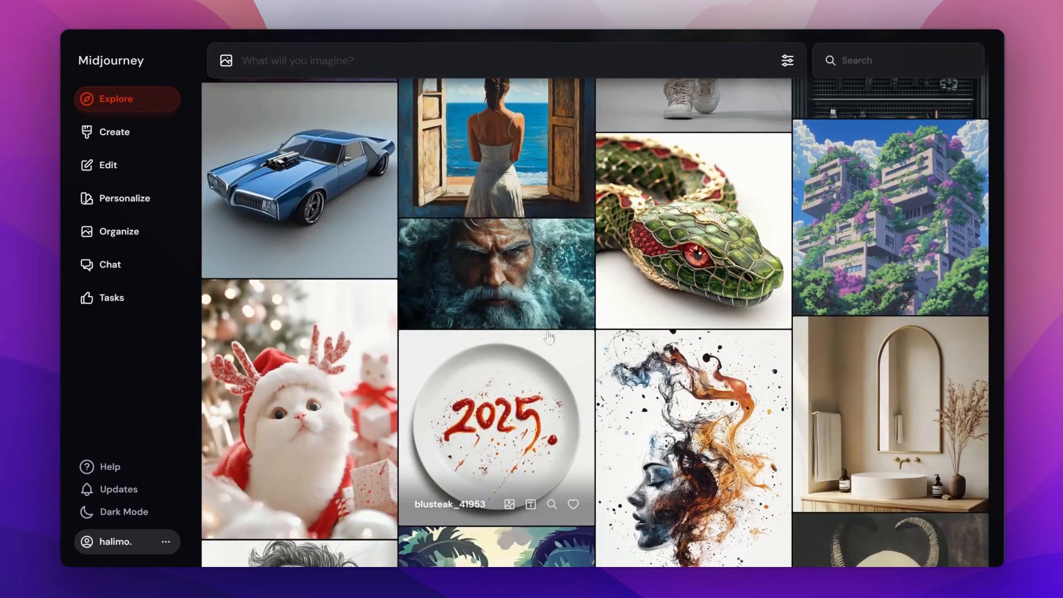
scroll(549, 337, up, 10)
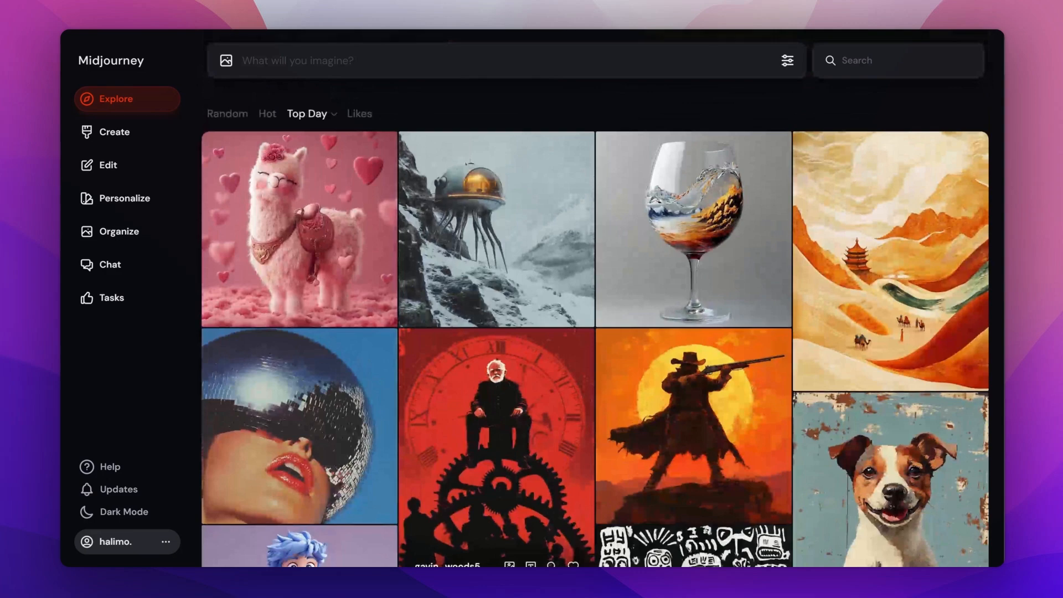
- Review the puffer-jacket runway images generated on the Create page and open the sunset beach one from the coastal-inspired prompt
click(115, 132)
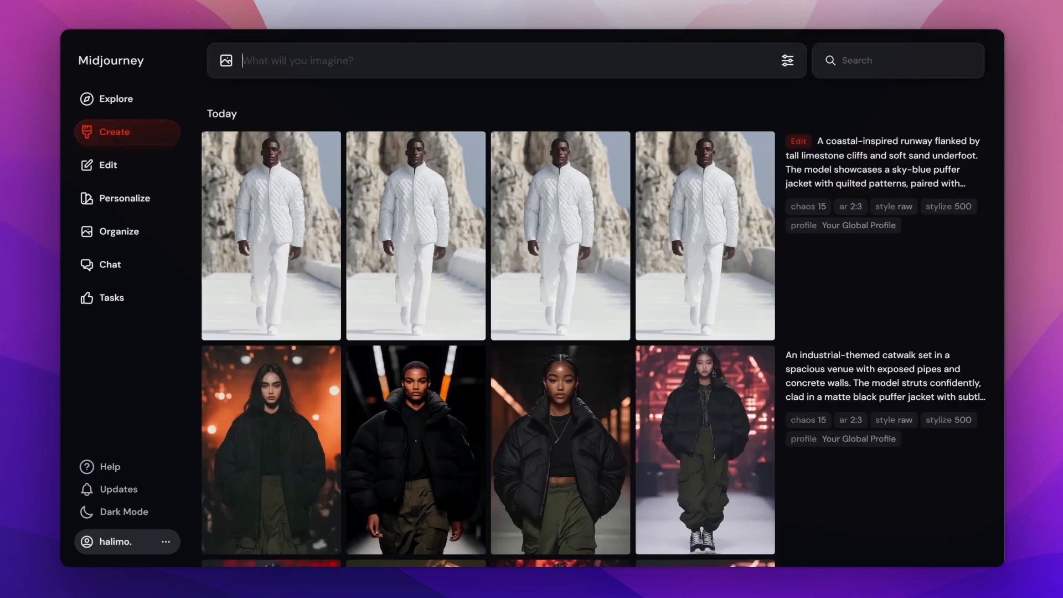
scroll(637, 264, down, 5)
scroll(637, 265, down, 9)
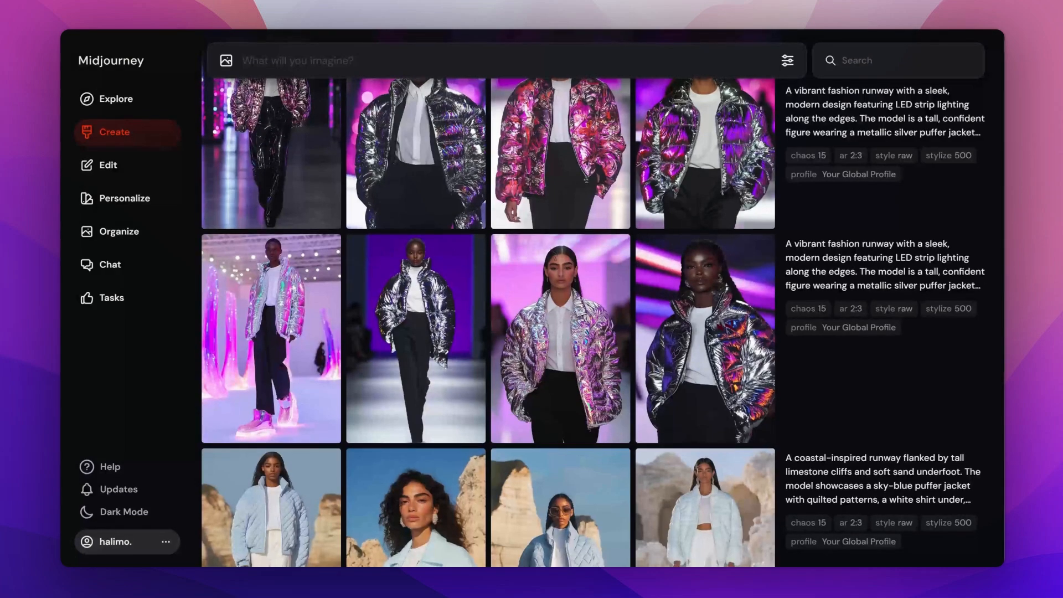
scroll(552, 255, down, 4)
scroll(552, 255, down, 3)
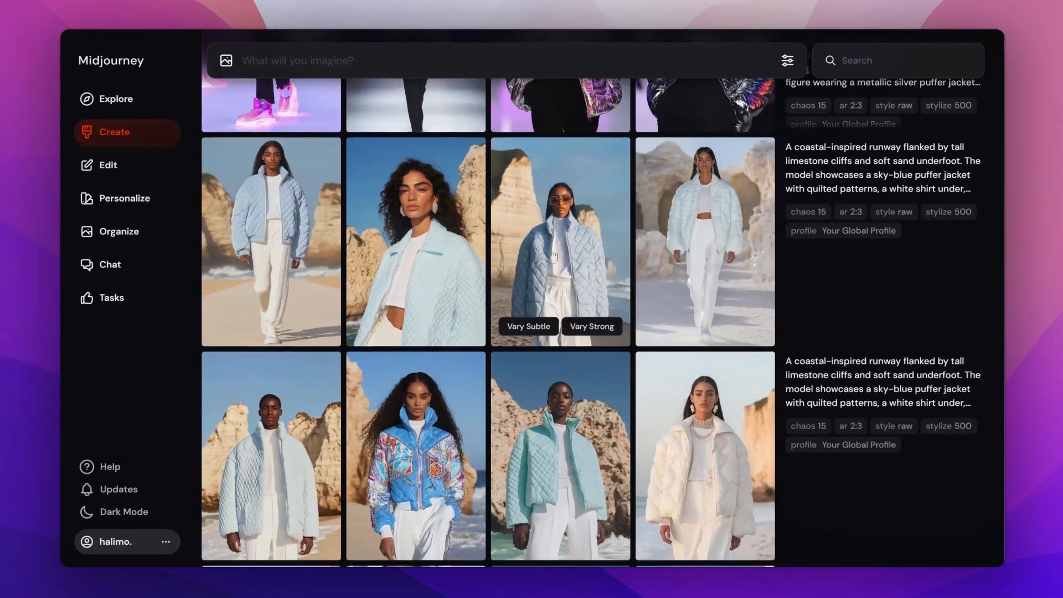
scroll(560, 255, up, 15)
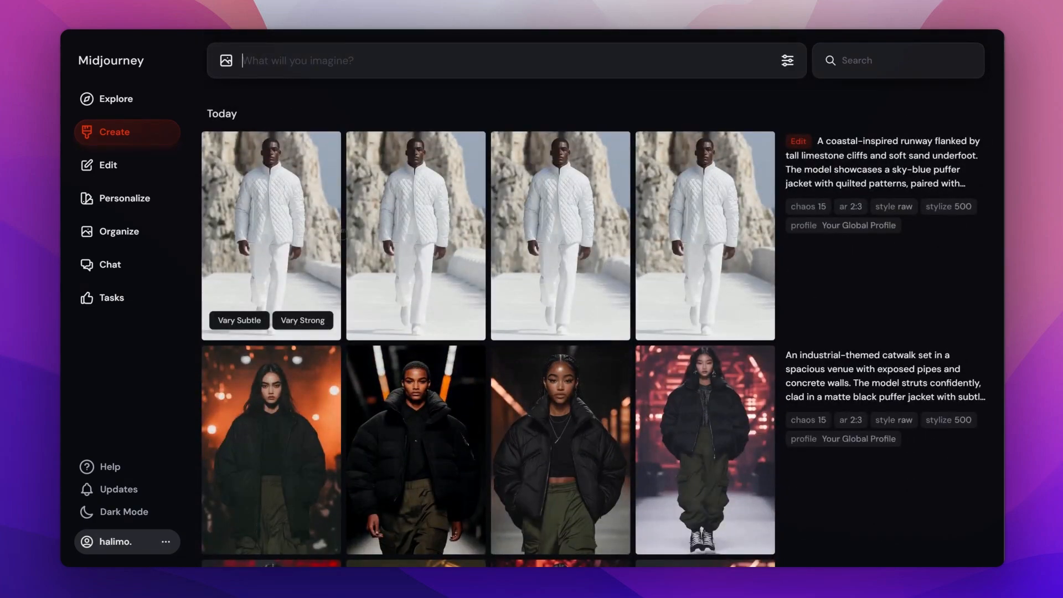
scroll(653, 244, down, 12)
scroll(705, 260, down, 4)
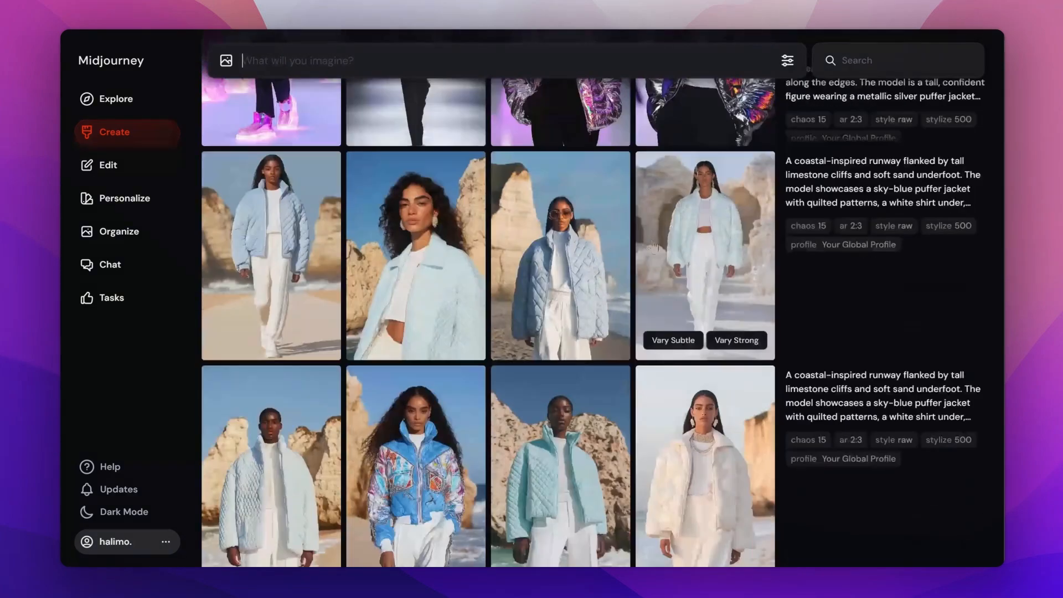
scroll(416, 462, down, 1)
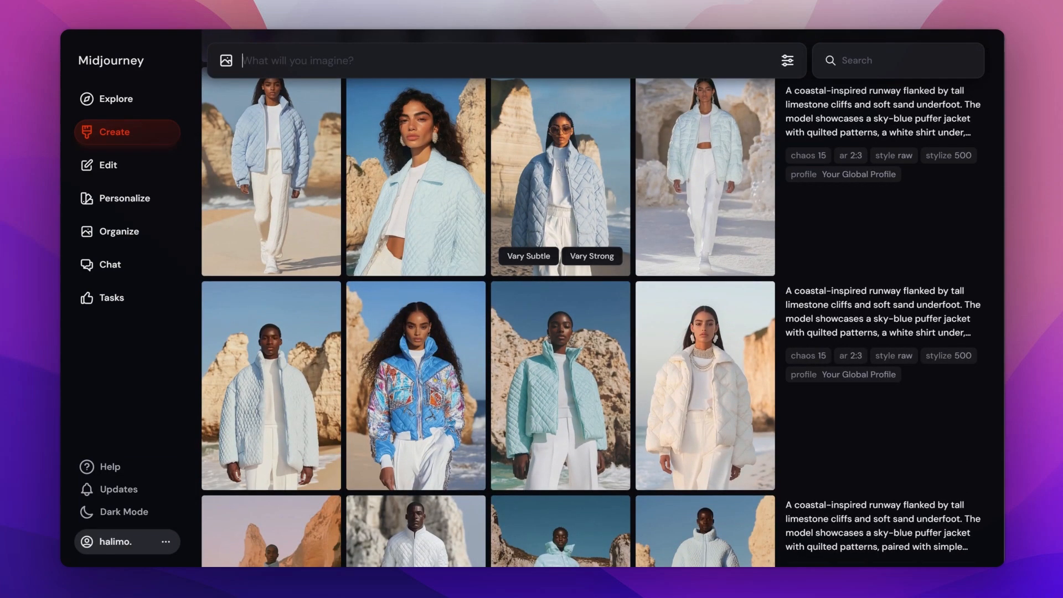
scroll(591, 278, down, 3)
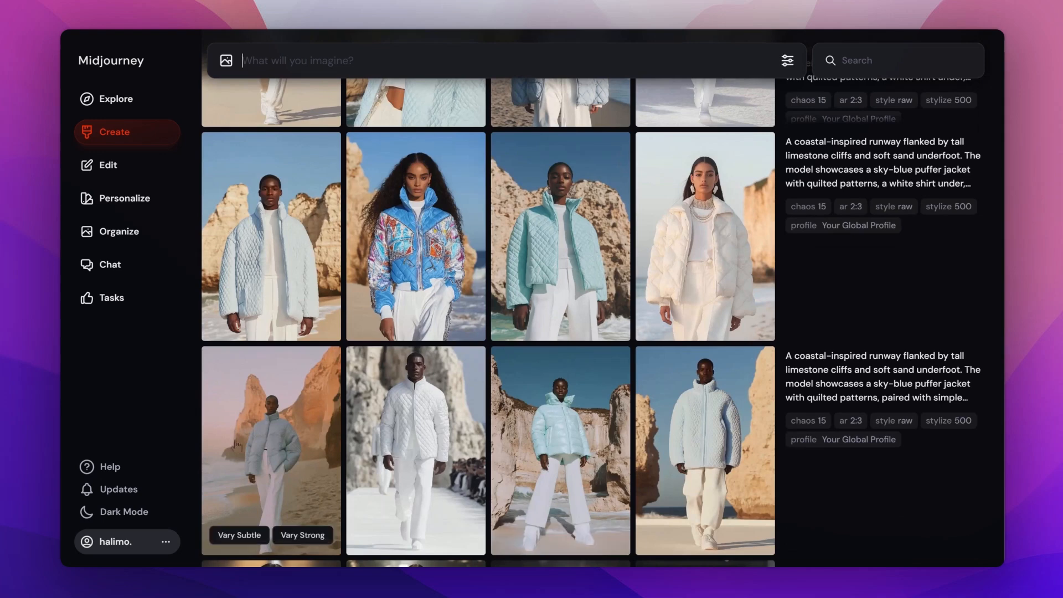
click(312, 398)
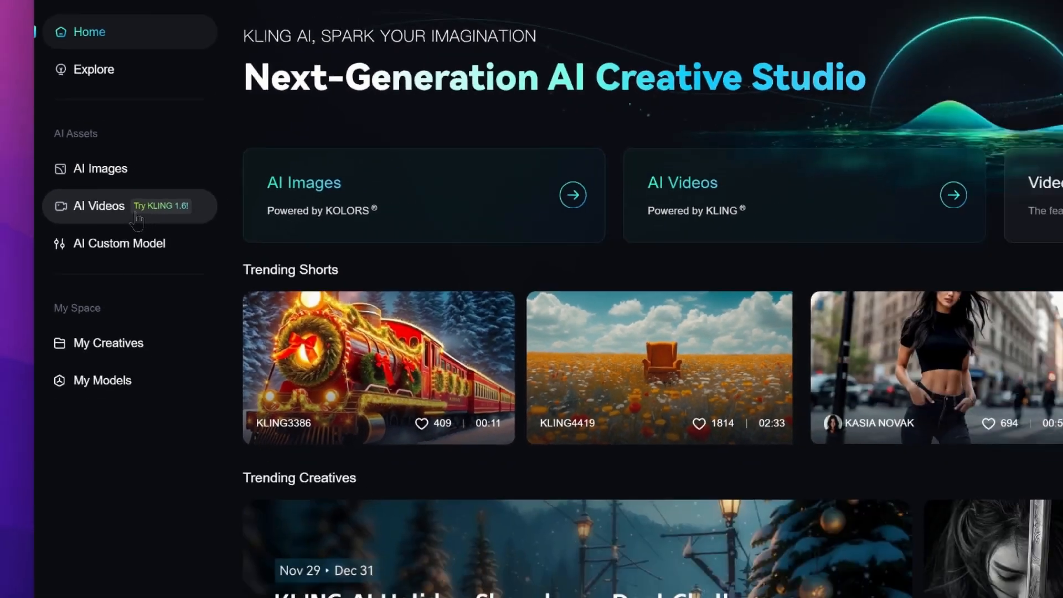
- Switch to Kling AI, open its AI Videos workspace and keep KLING 1.6 as the video model
click(105, 210)
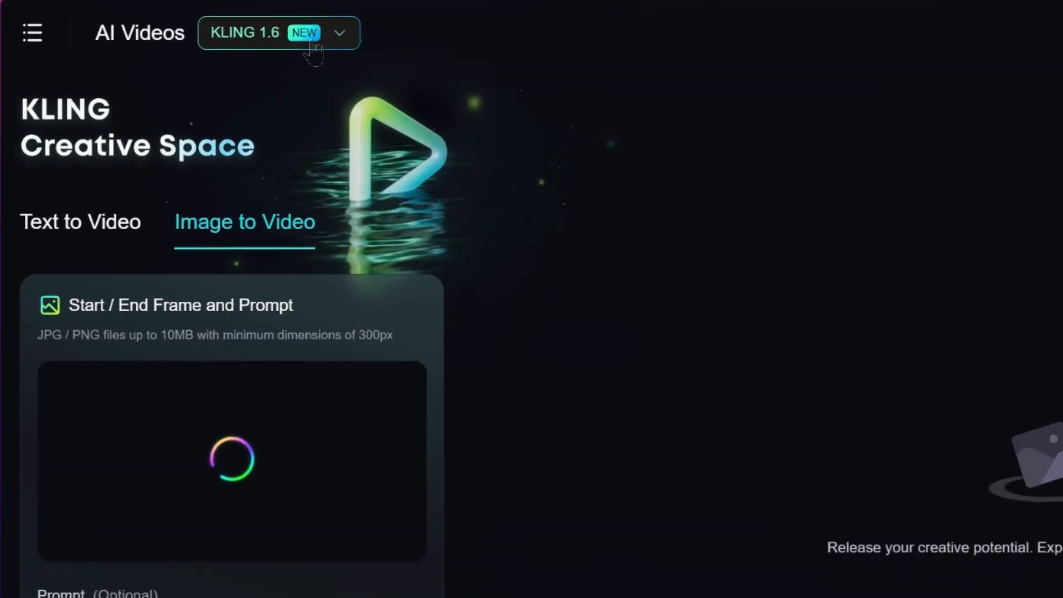
click(311, 48)
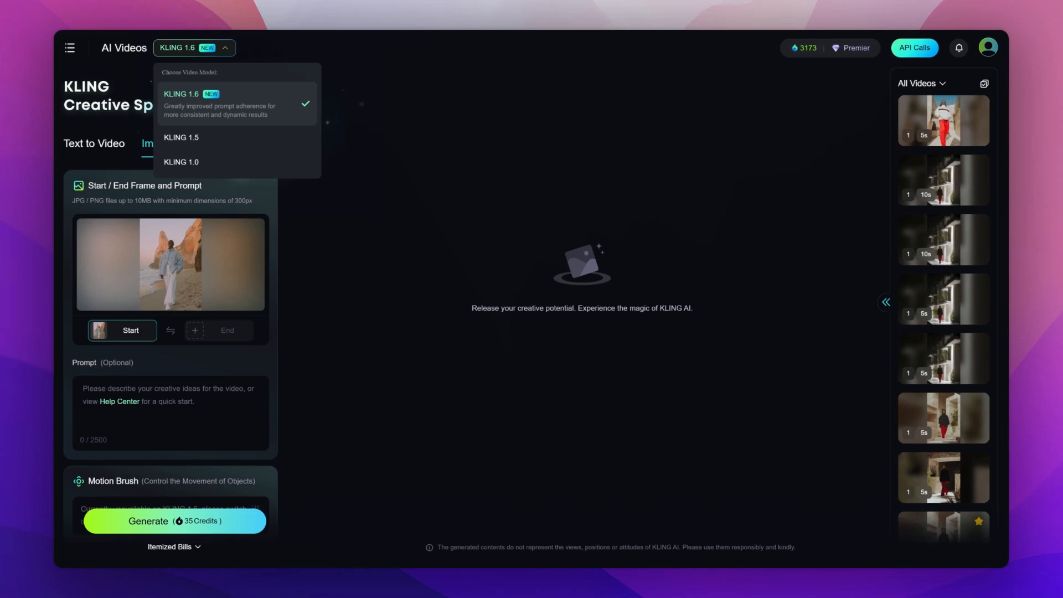
click(211, 55)
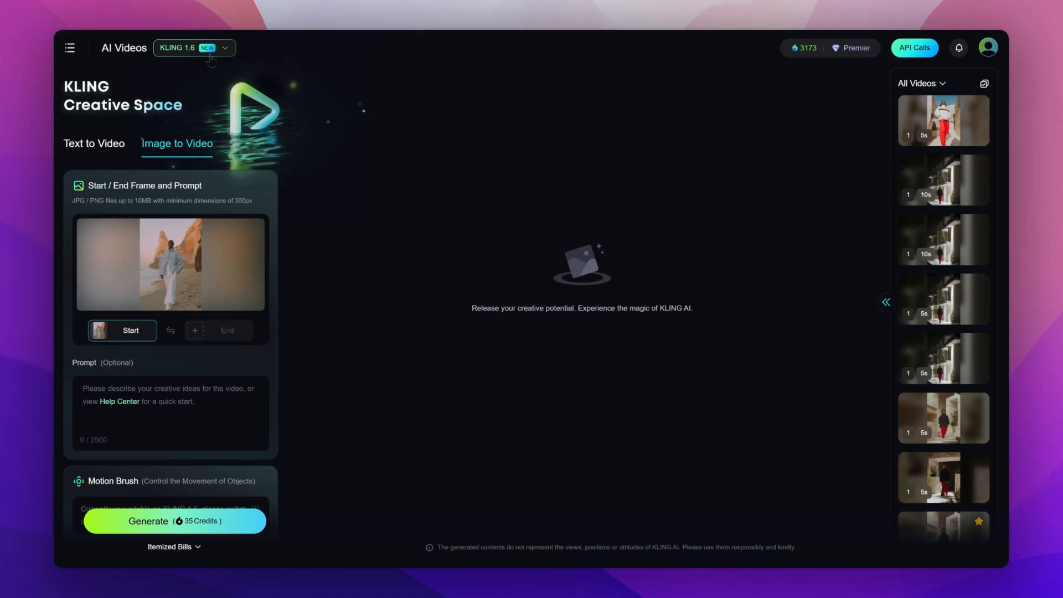
- Paste the "A confident model walks gracefully along a serene beach runway during sunset" prompt and remove its trailing blank lines
scroll(158, 376, down, 3)
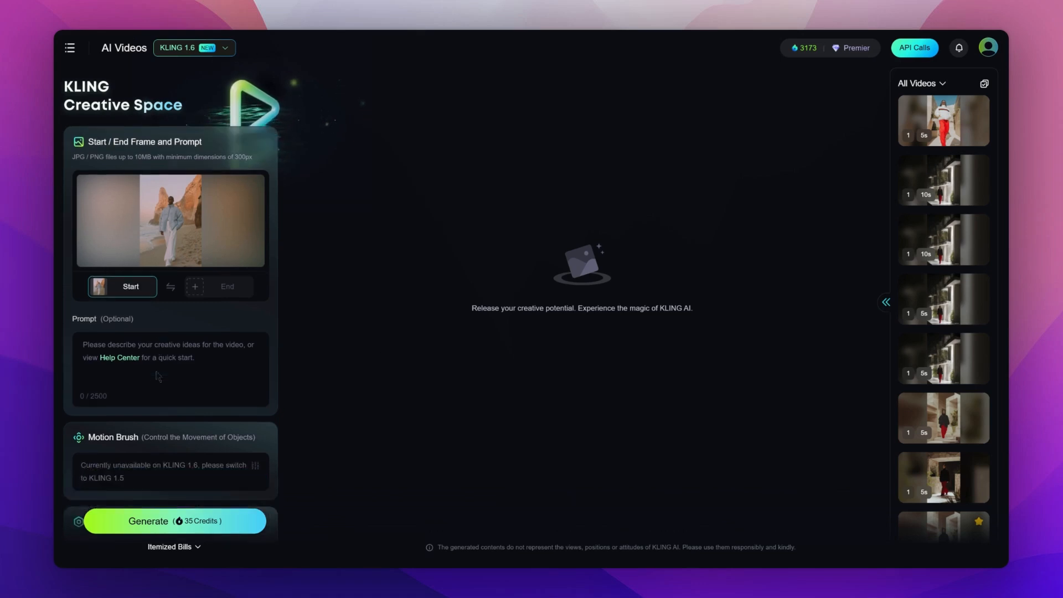
click(193, 323)
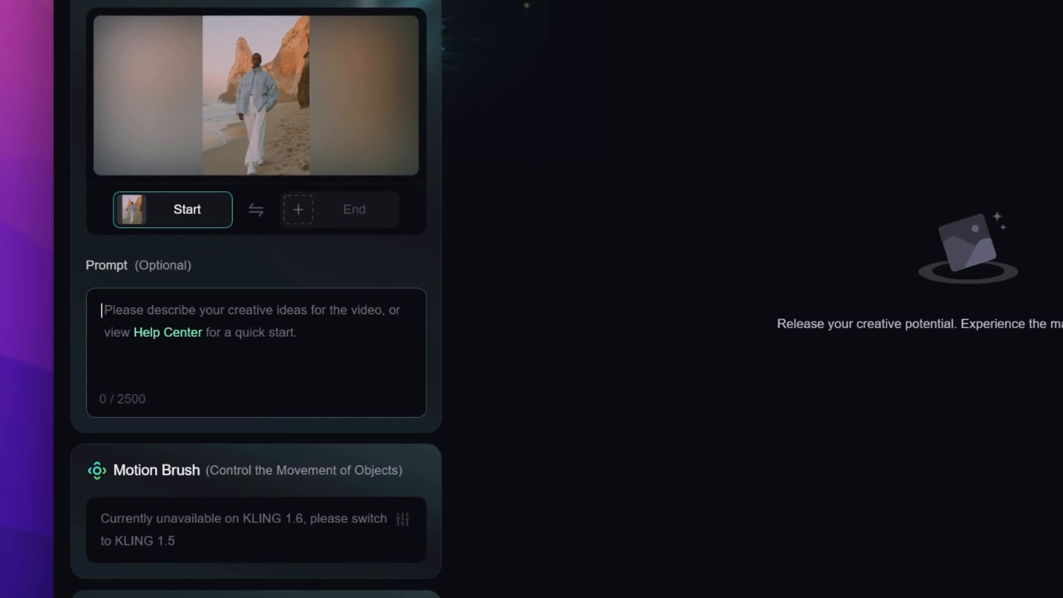
key(super+v)
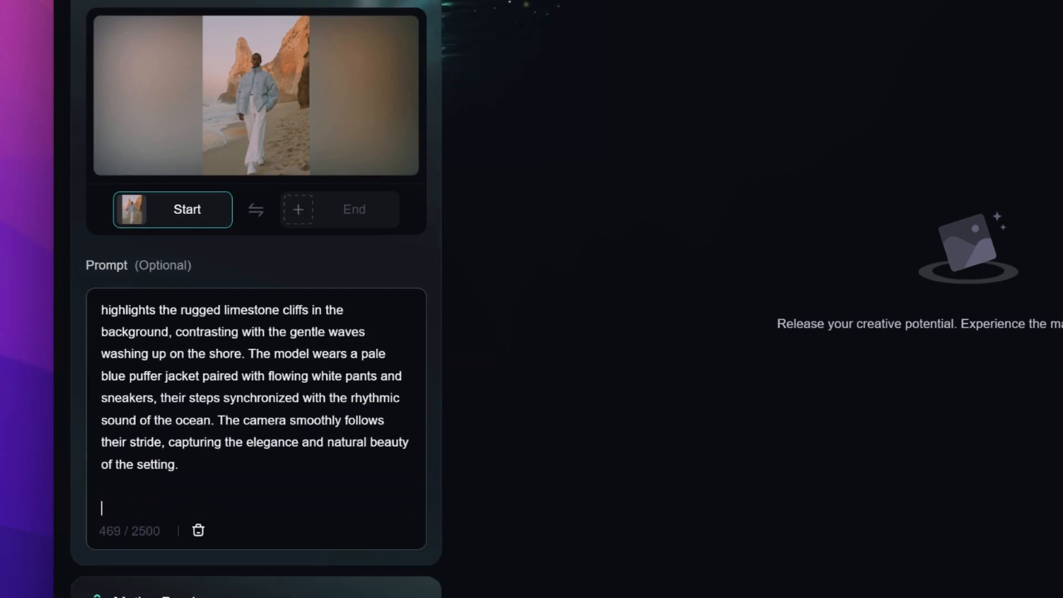
key(BackSpace)
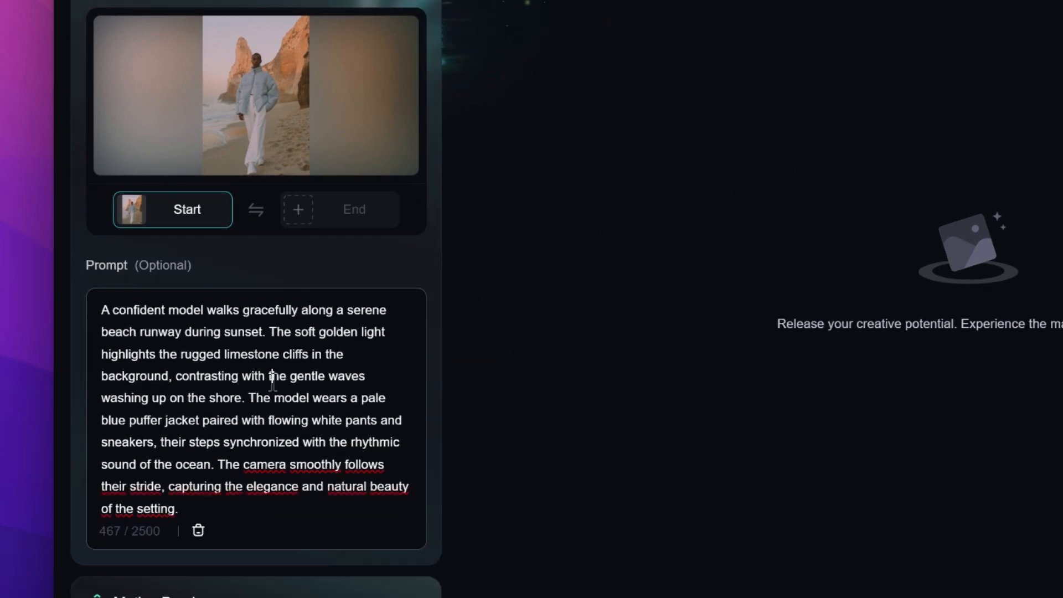
scroll(274, 382, down, 2)
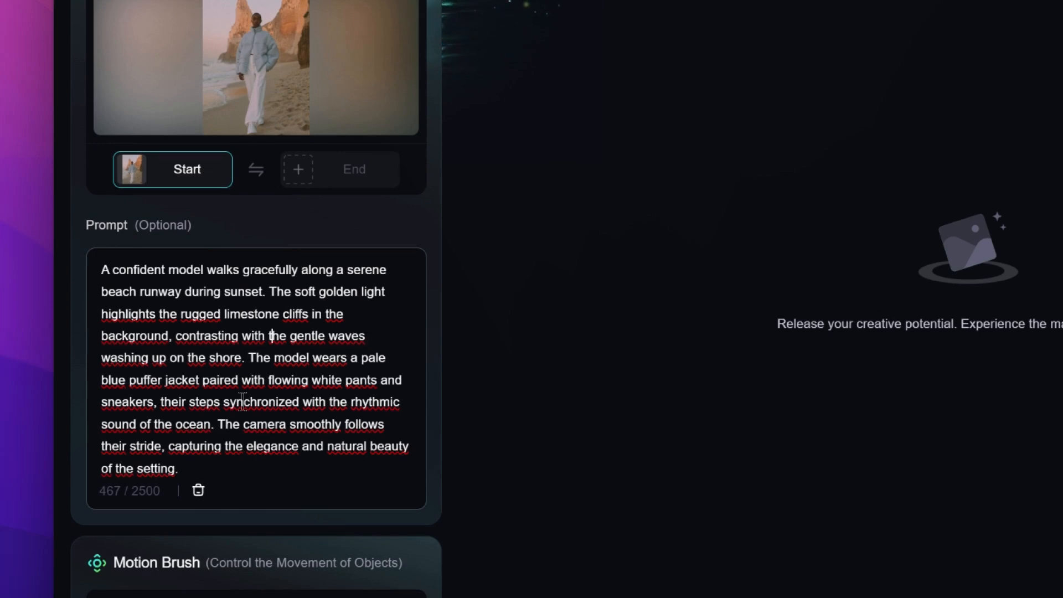
click(292, 465)
- Check the Motion Brush and Camera Movement settings under KLING 1.5, returning the video model to KLING 1.6
scroll(255, 332, down, 6)
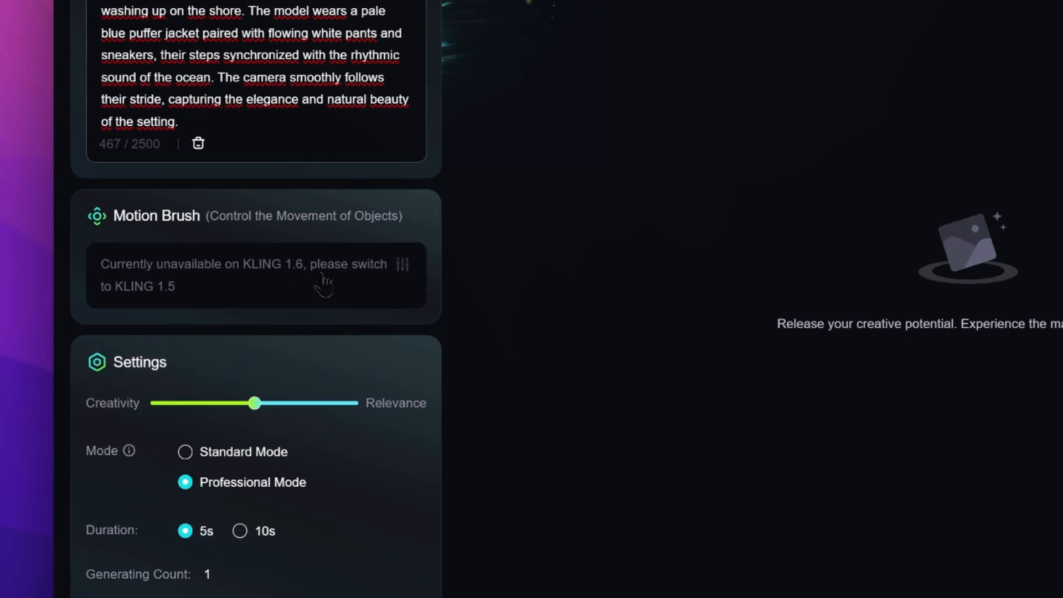
scroll(344, 282, down, 8)
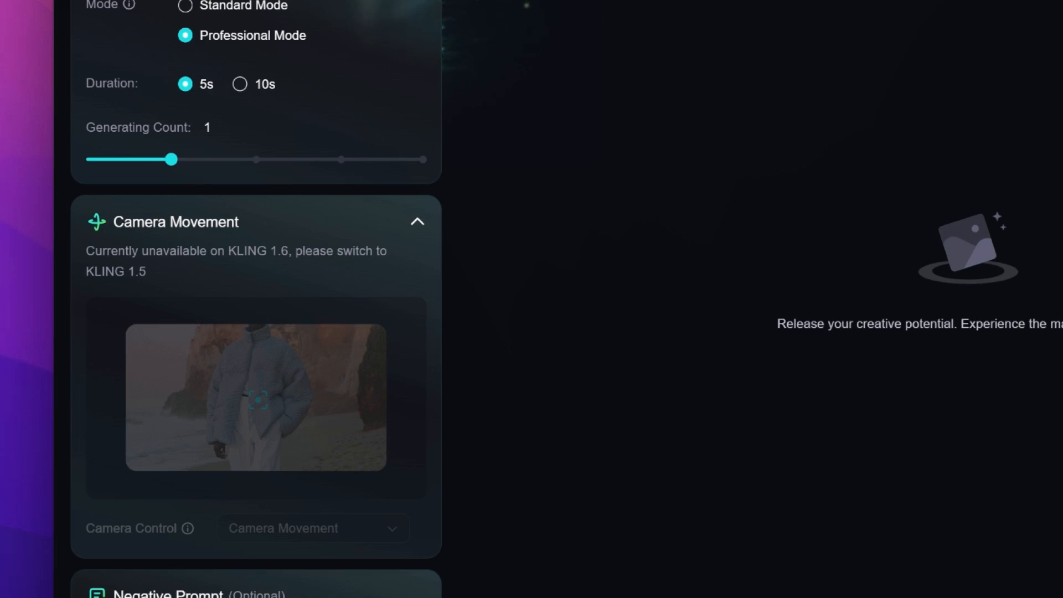
scroll(405, 213, up, 10)
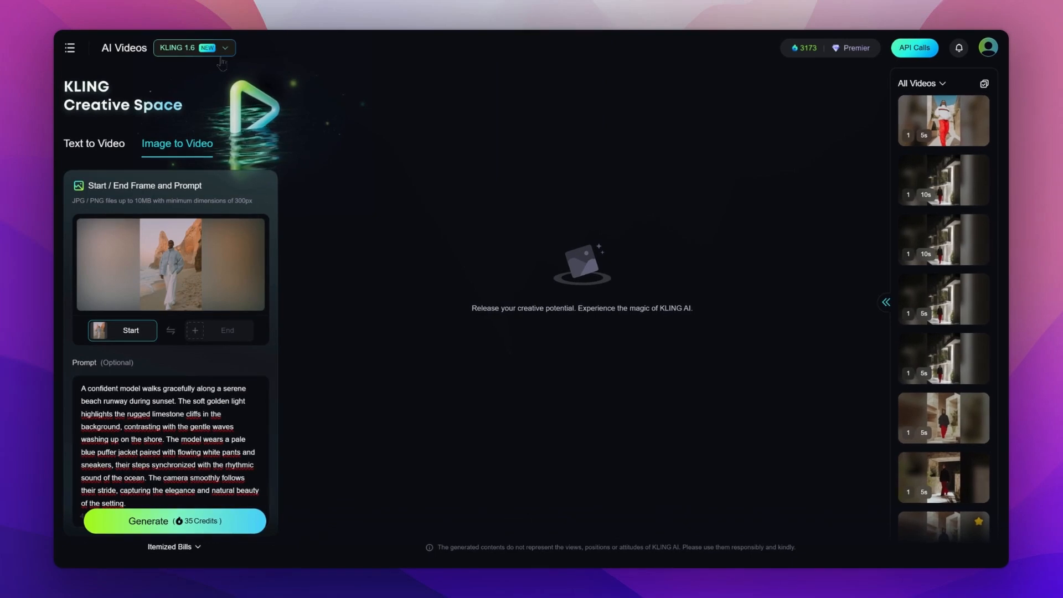
click(191, 44)
click(236, 138)
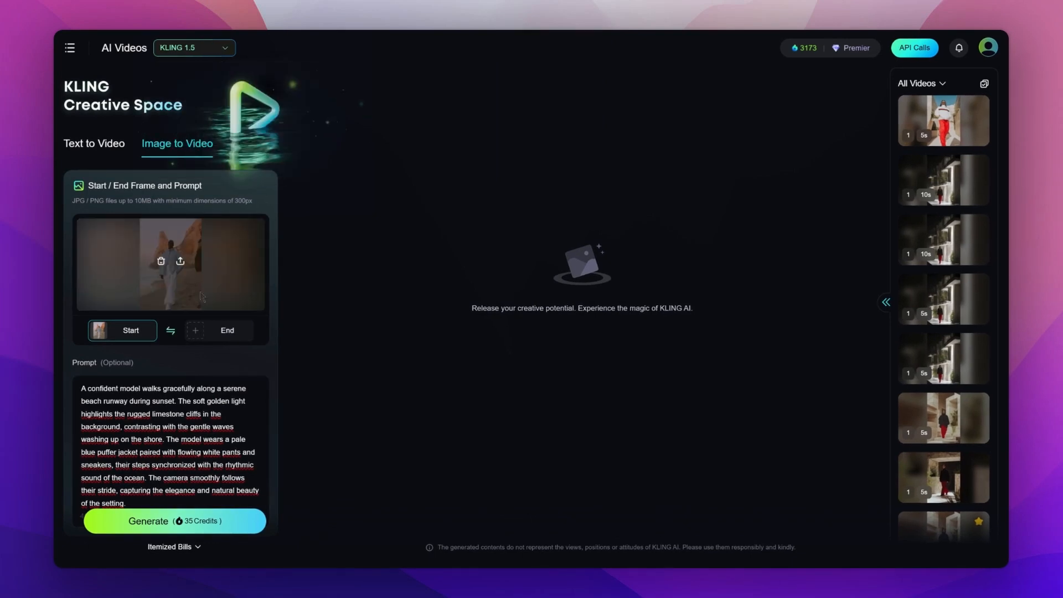
scroll(170, 276, down, 5)
scroll(165, 308, down, 4)
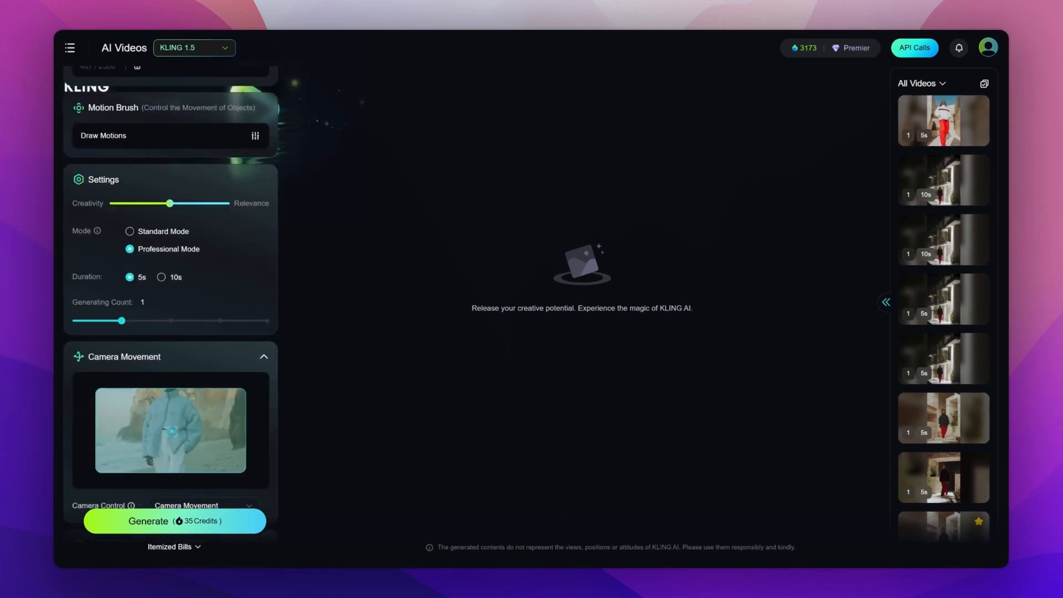
scroll(165, 308, down, 3)
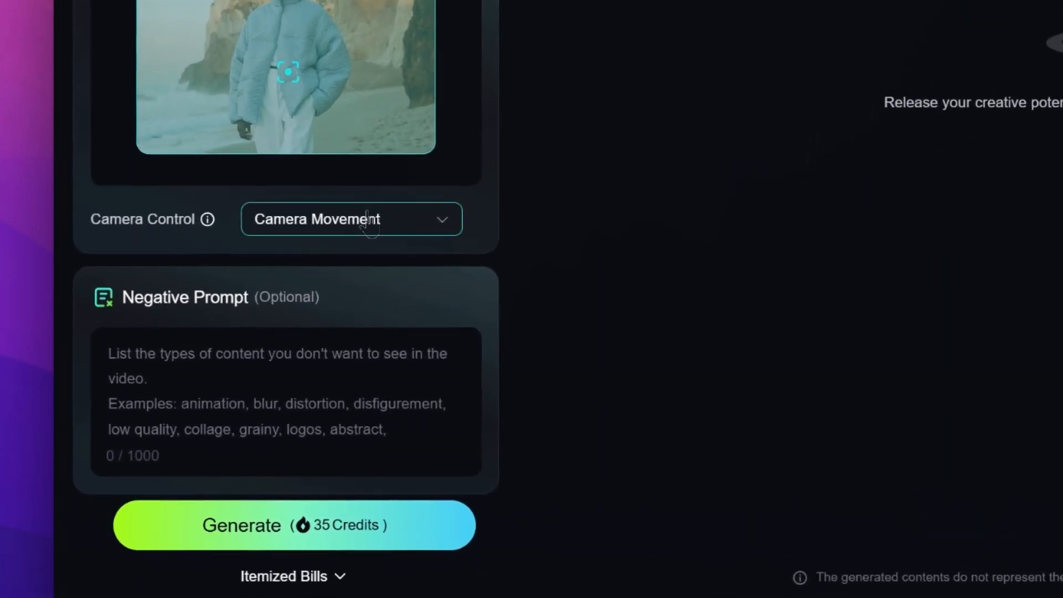
click(211, 367)
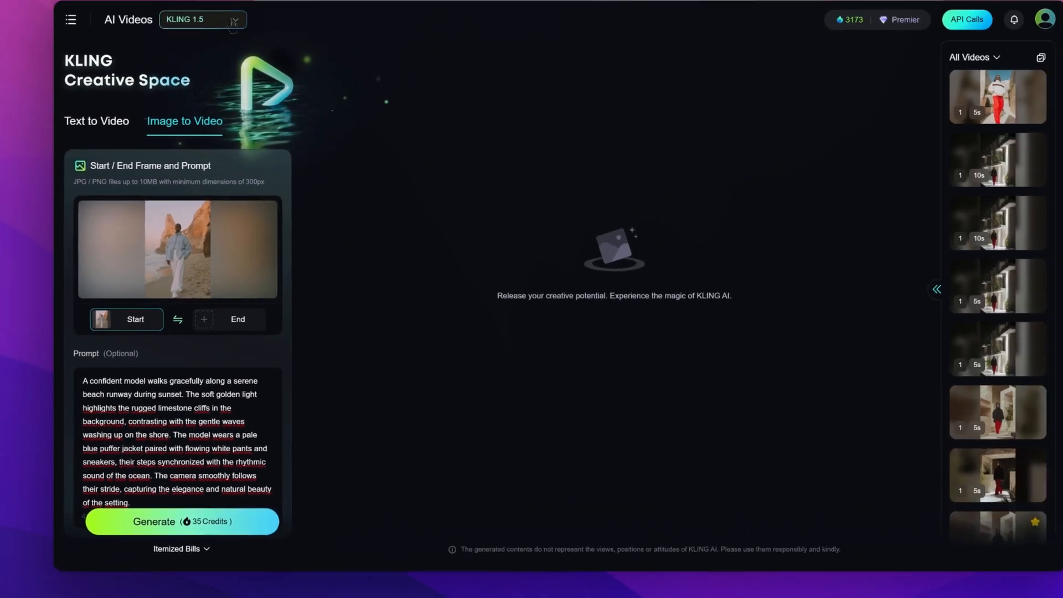
click(195, 47)
click(182, 103)
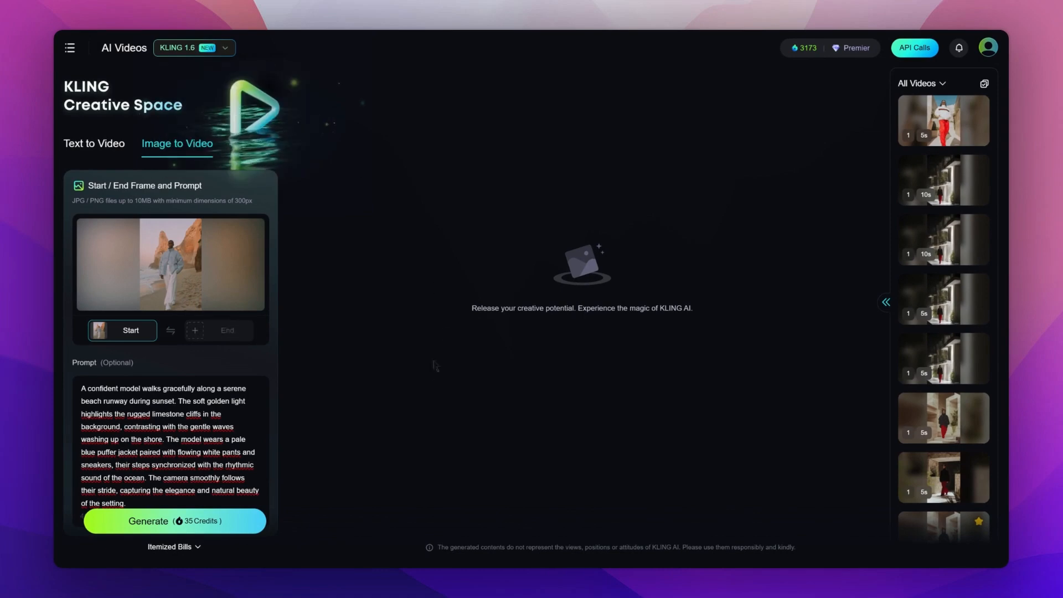
- Try the Creativity–Relevance slider at 0.8, and set it to 0.25
scroll(99, 303, down, 4)
scroll(100, 303, down, 4)
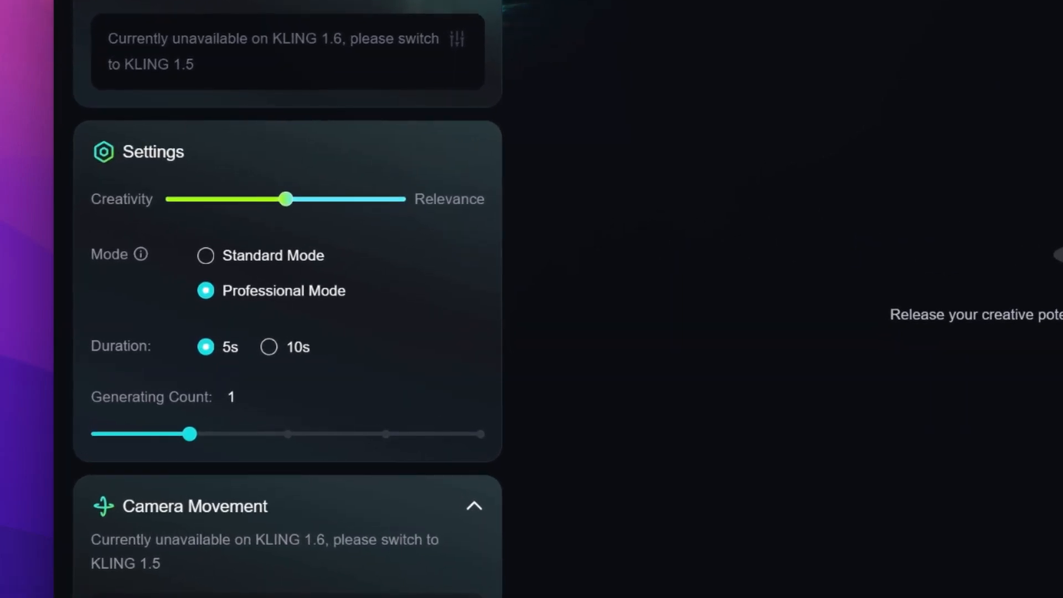
drag(285, 206, 360, 208)
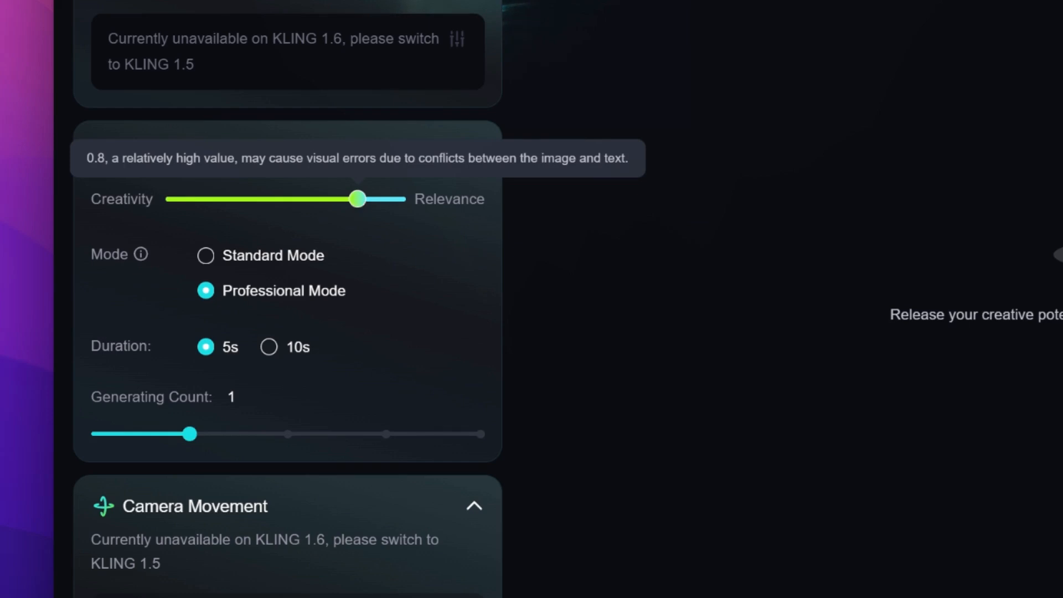
drag(334, 204, 348, 202)
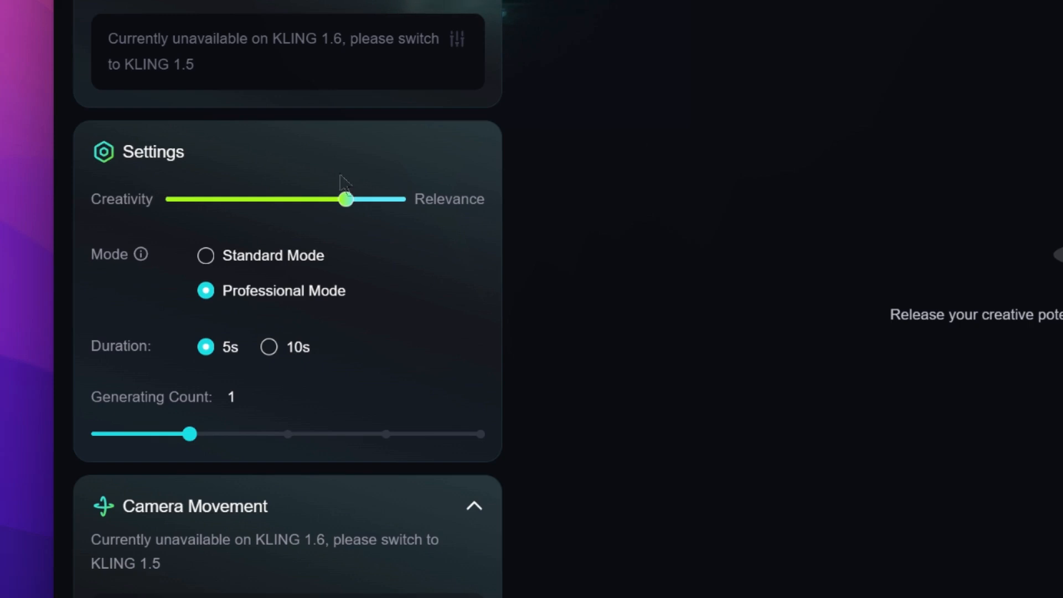
drag(346, 199, 231, 218)
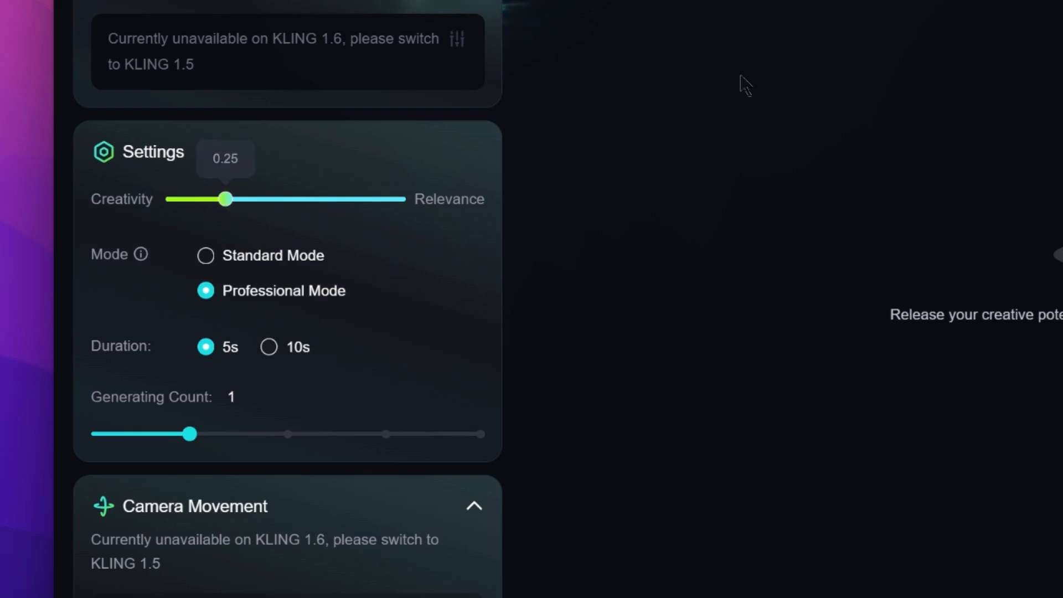
scroll(247, 88, up, 10)
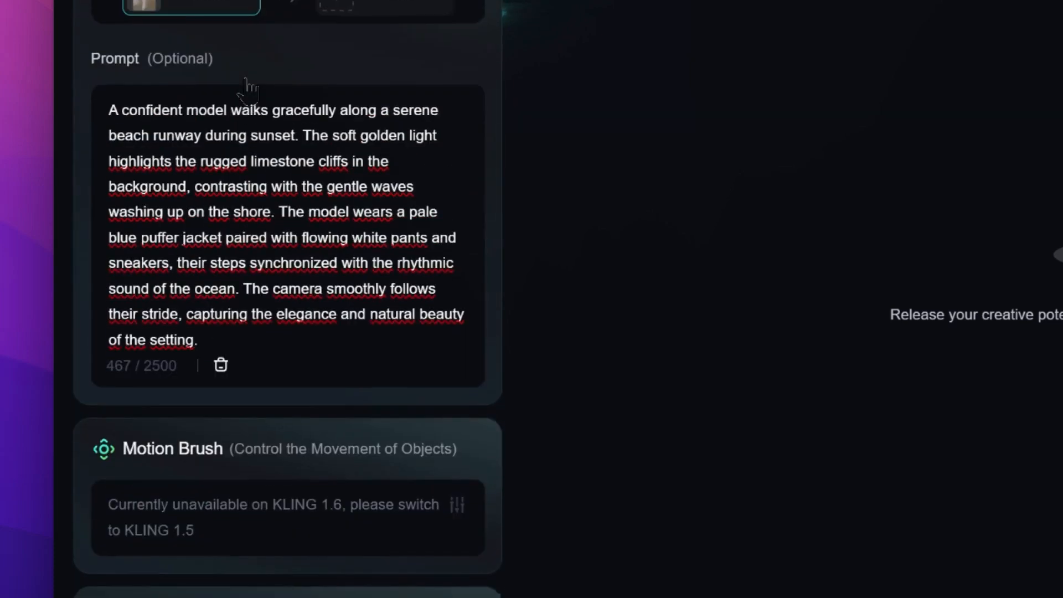
scroll(306, 251, down, 10)
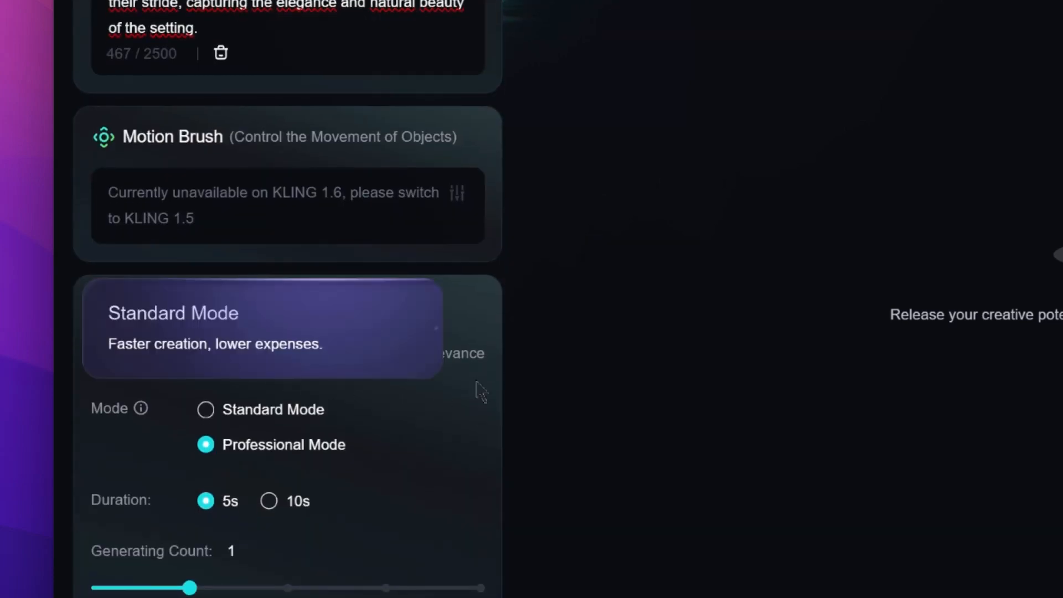
- Try the Creativity–Relevance slider at 0.5, and move it to roughly 70% of its length toward Relevance
drag(222, 353, 281, 353)
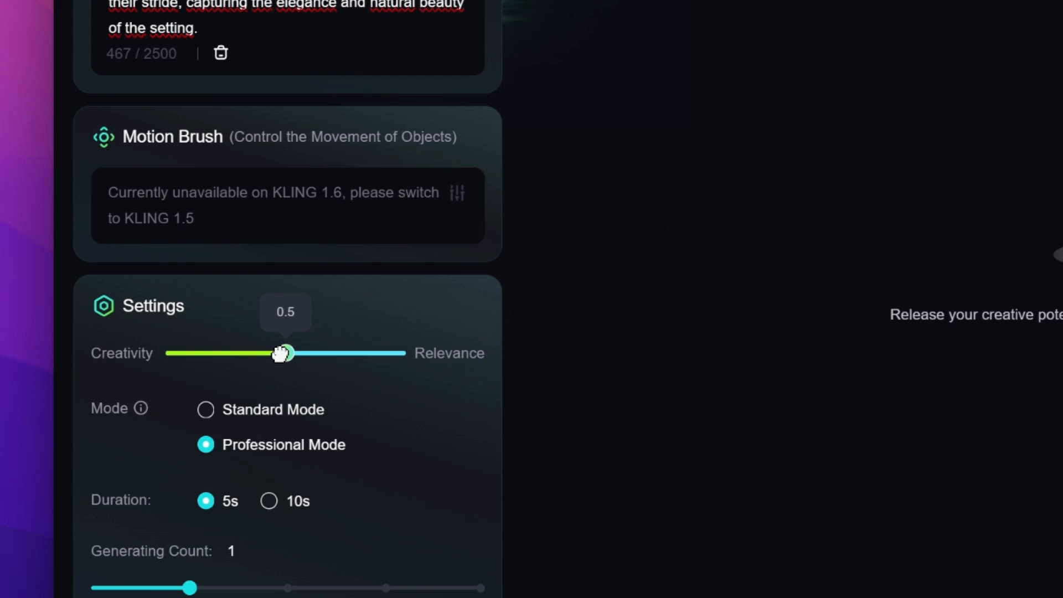
drag(286, 353, 332, 354)
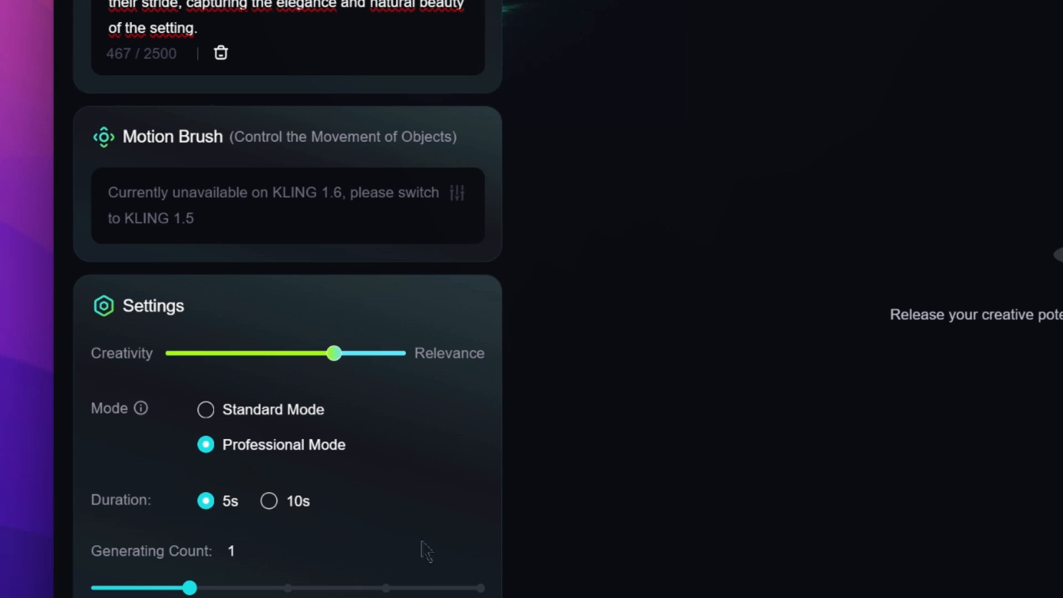
- Set the generating count to 2 and enter "Bad quality, blurry, grain" as the negative prompt
scroll(390, 507, down, 2)
scroll(390, 501, down, 1)
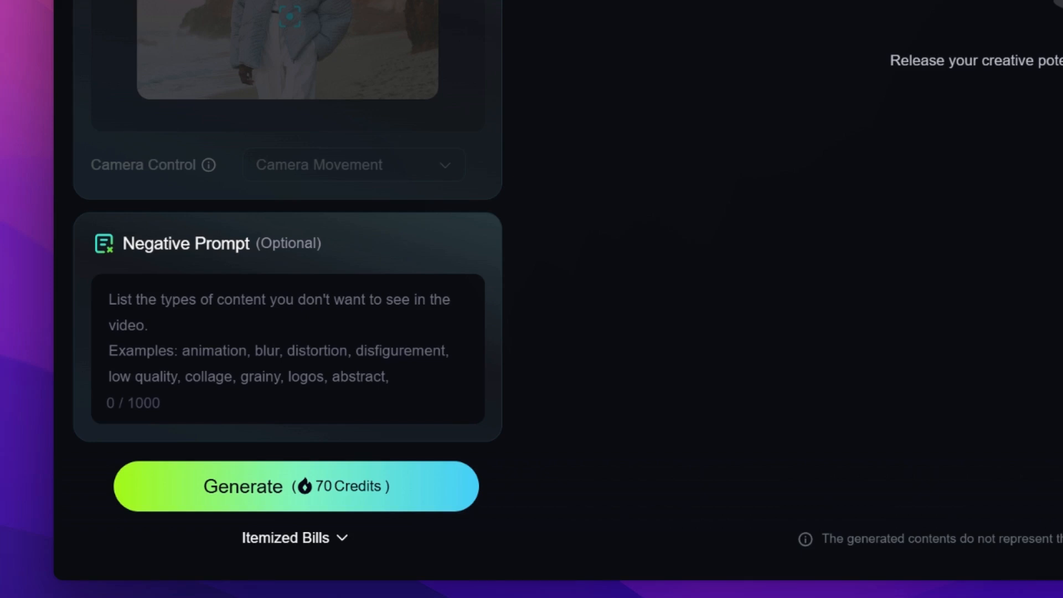
click(364, 324)
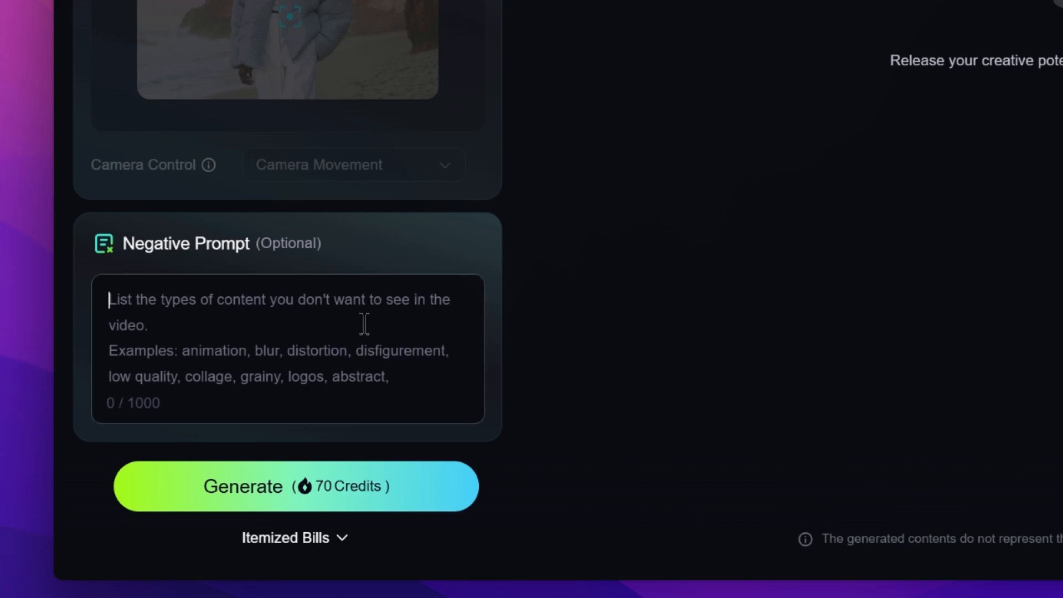
text(Hands)
key(BackSpace)
key(alt+BackSpace)
text(Bad-)
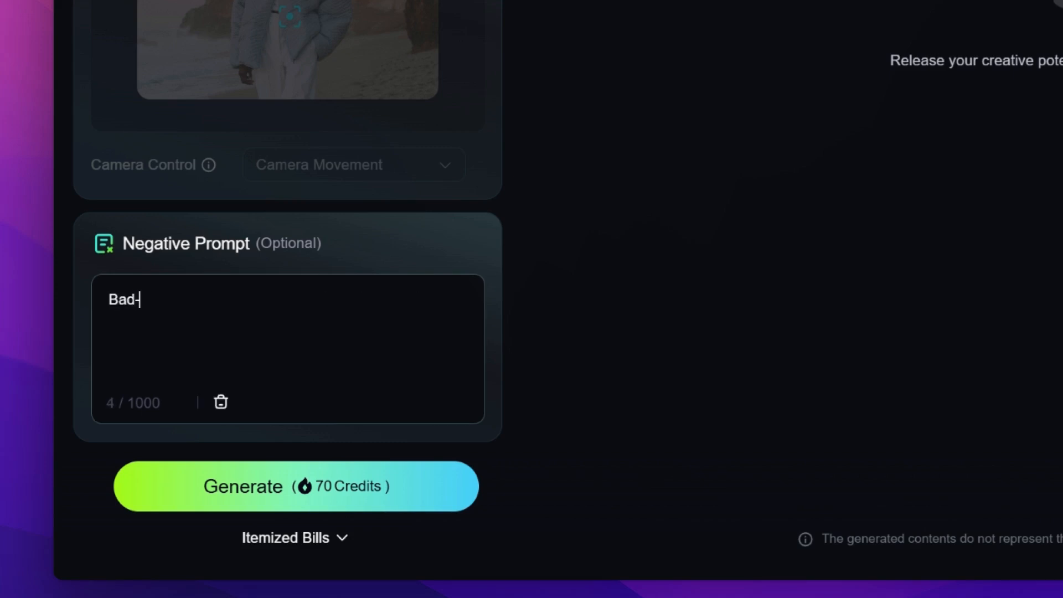
key(BackSpace)
text(qualir)
key(BackSpace)
text(ty, blurry, grain)
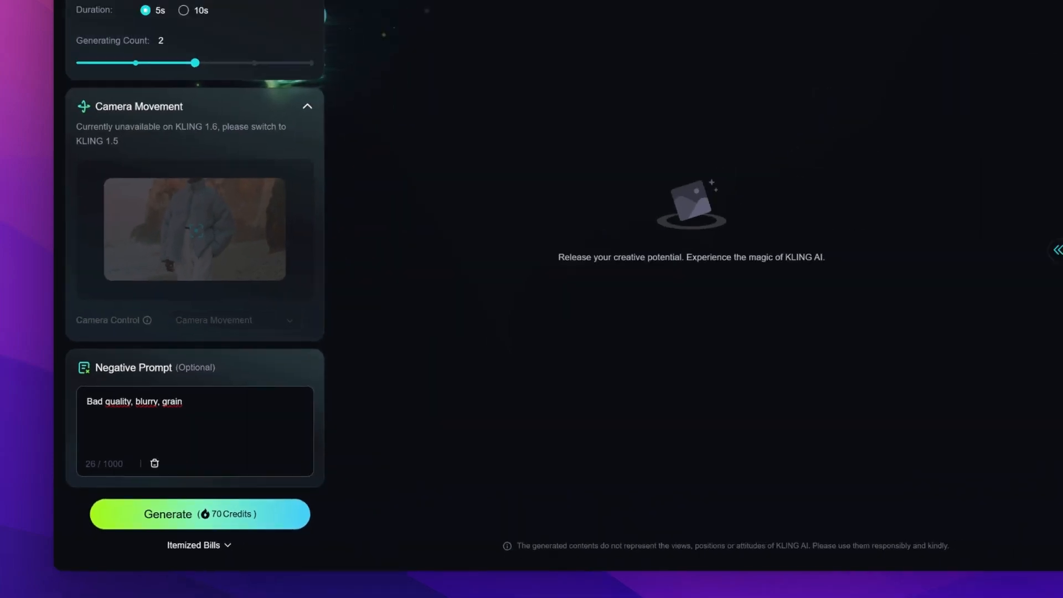
key(BackSpace)
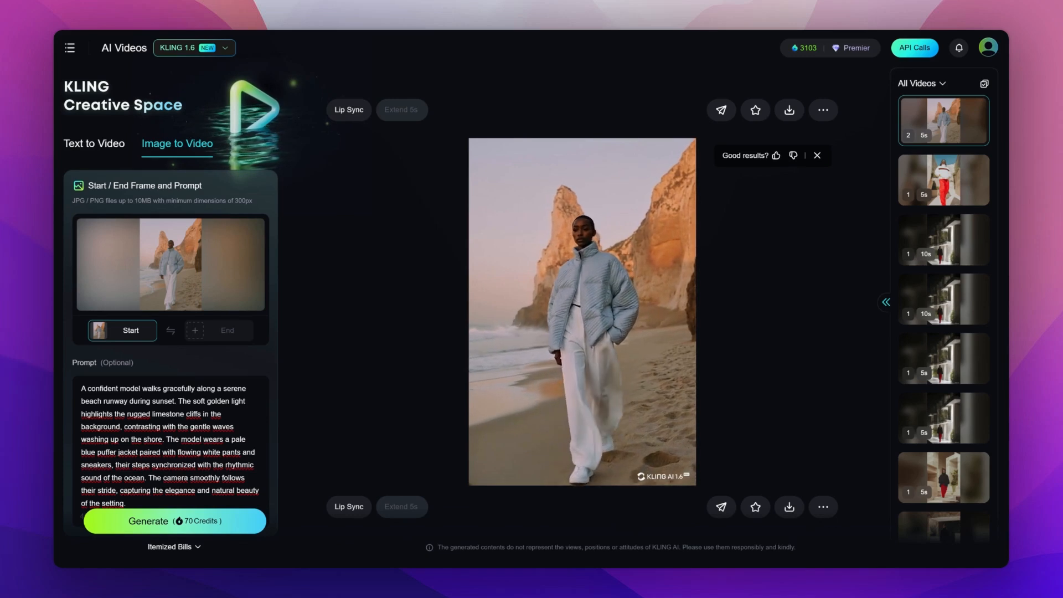
- Download the generated beach walk video, and switch to the Video Last Frame Extractor to extract its last frame
scroll(756, 387, down, 1)
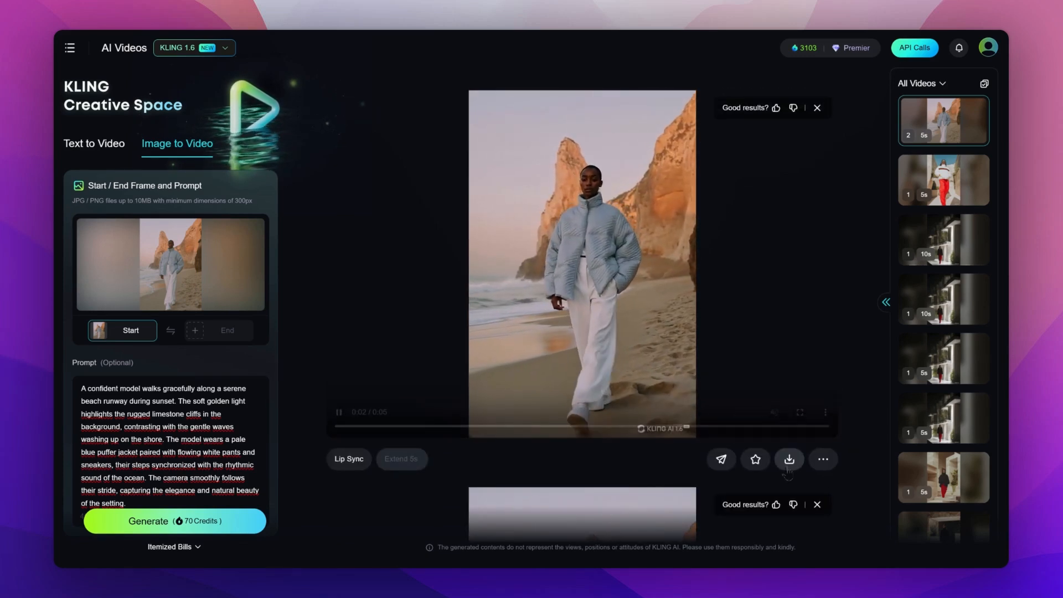
mouse_move(788, 465)
click(788, 430)
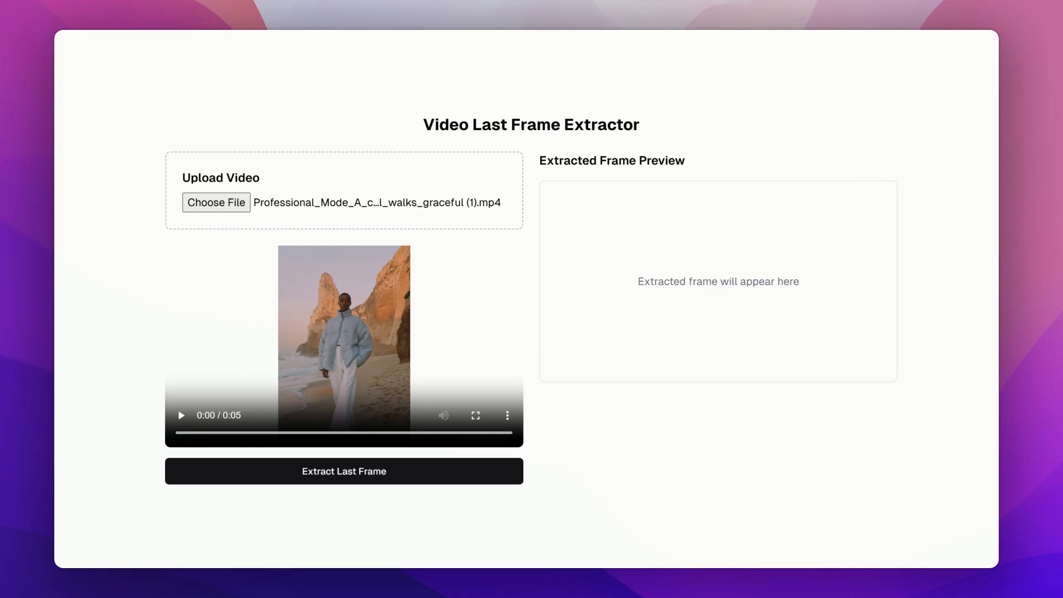
click(371, 478)
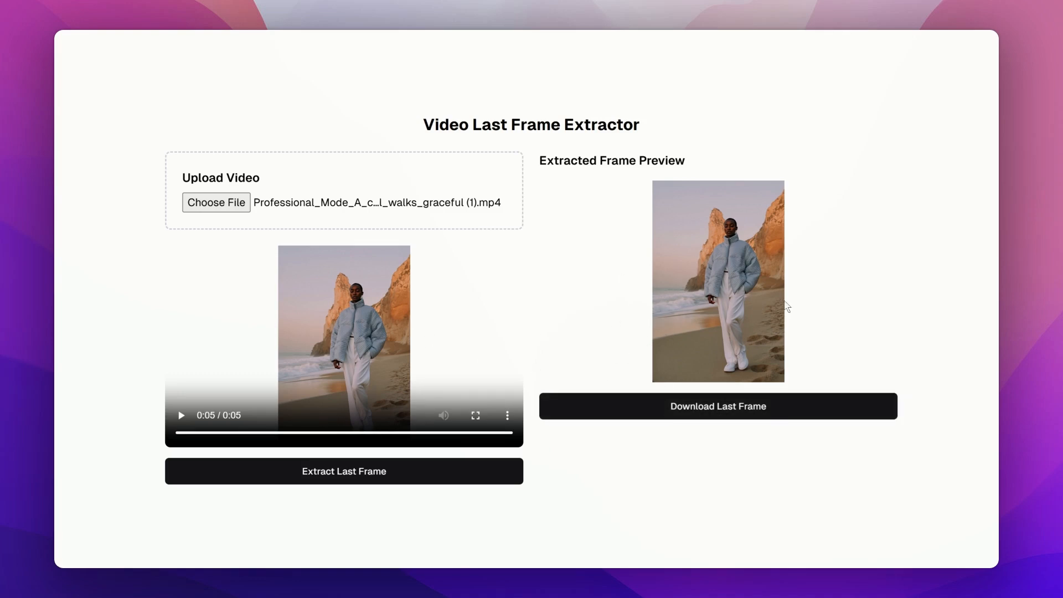
click(496, 432)
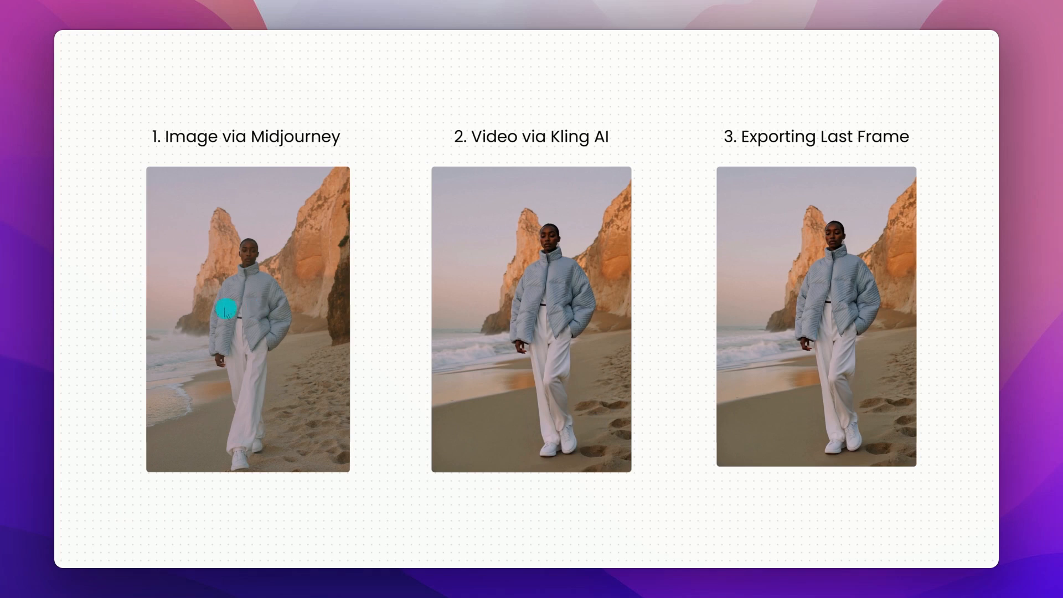
- Compare the Midjourney image, the Kling AI video and the exported last frame side by side on the board, playing the video
scroll(222, 299, up, 2)
scroll(222, 299, up, 3)
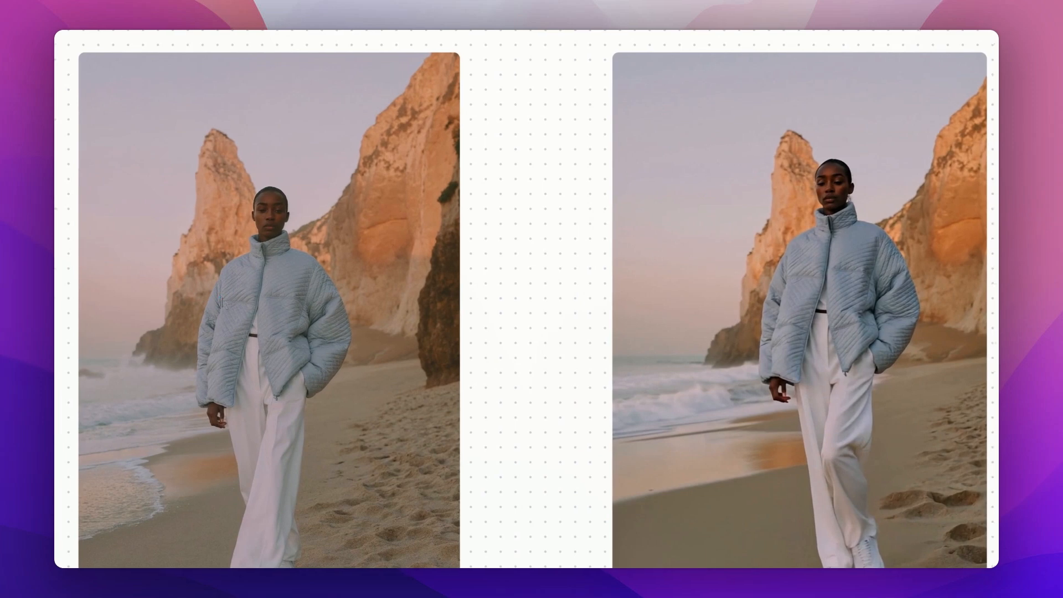
scroll(224, 302, right, 5)
scroll(623, 224, down, 2)
scroll(623, 224, down, 3)
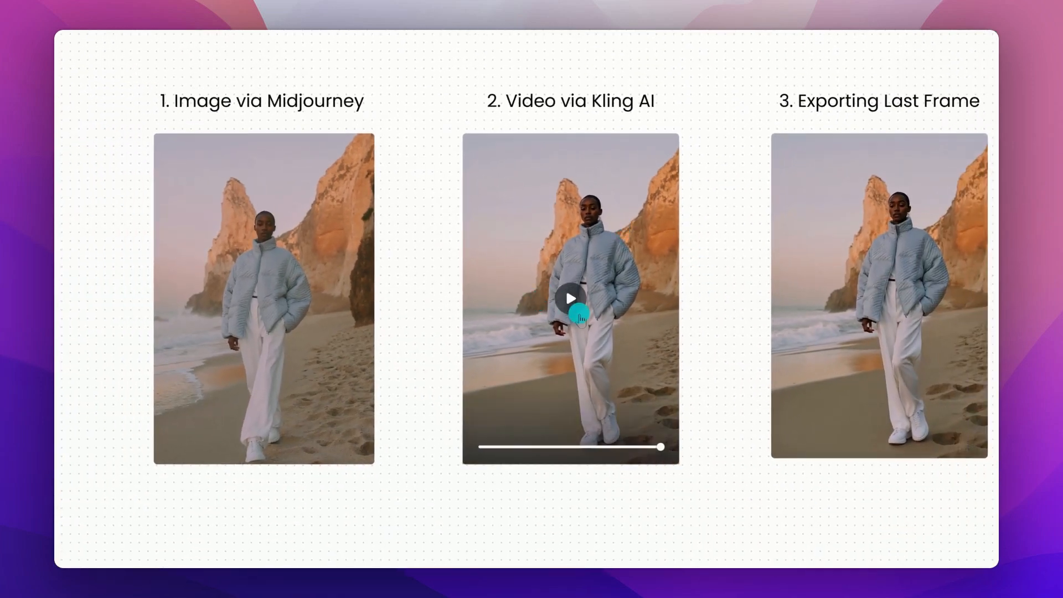
click(571, 299)
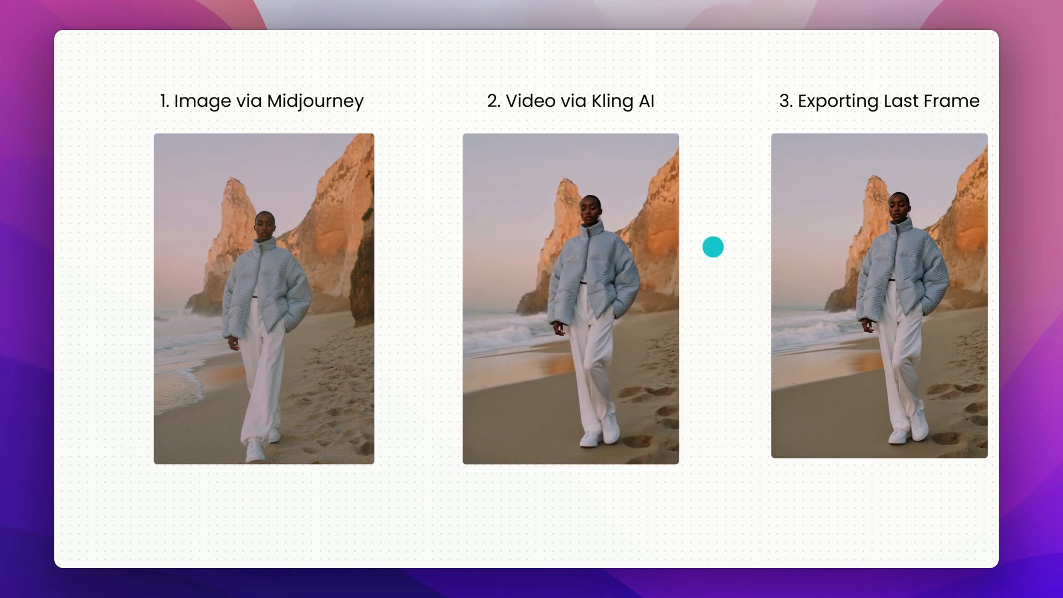
scroll(737, 255, right, 3)
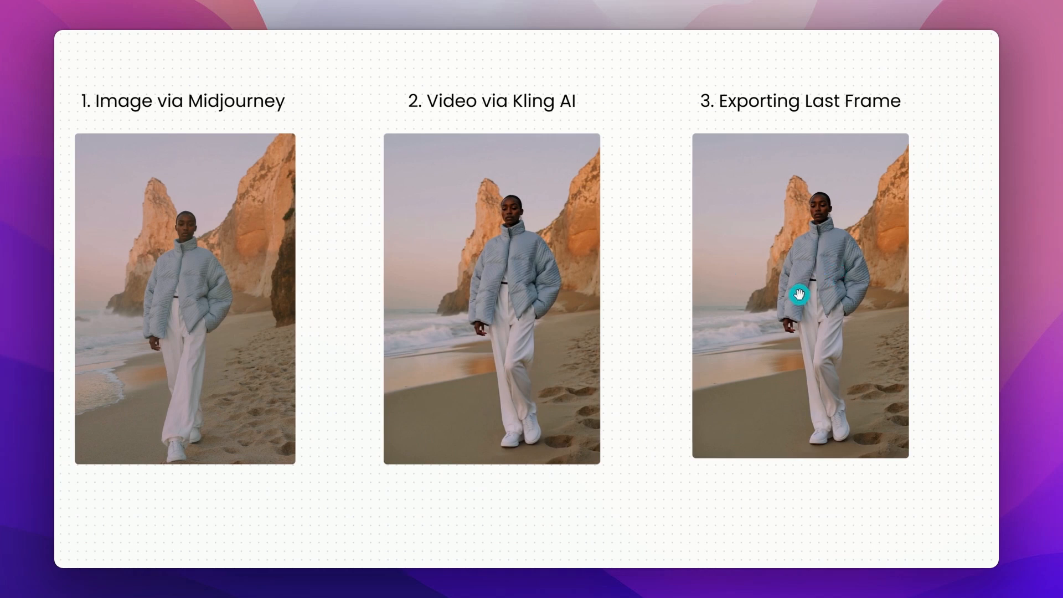
scroll(799, 294, up, 5)
scroll(799, 294, right, 3)
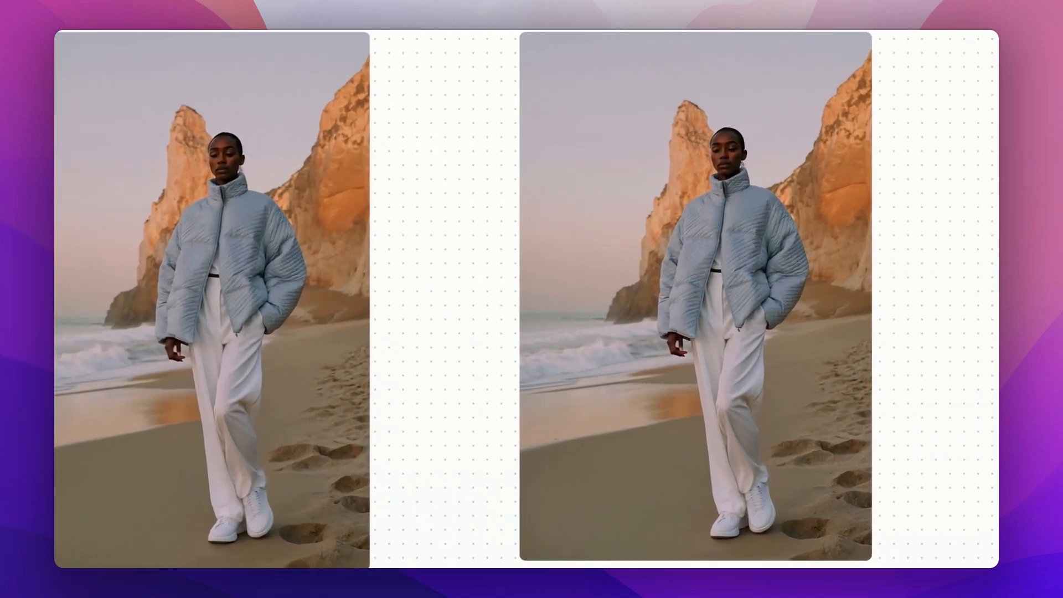
scroll(463, 299, up, 1)
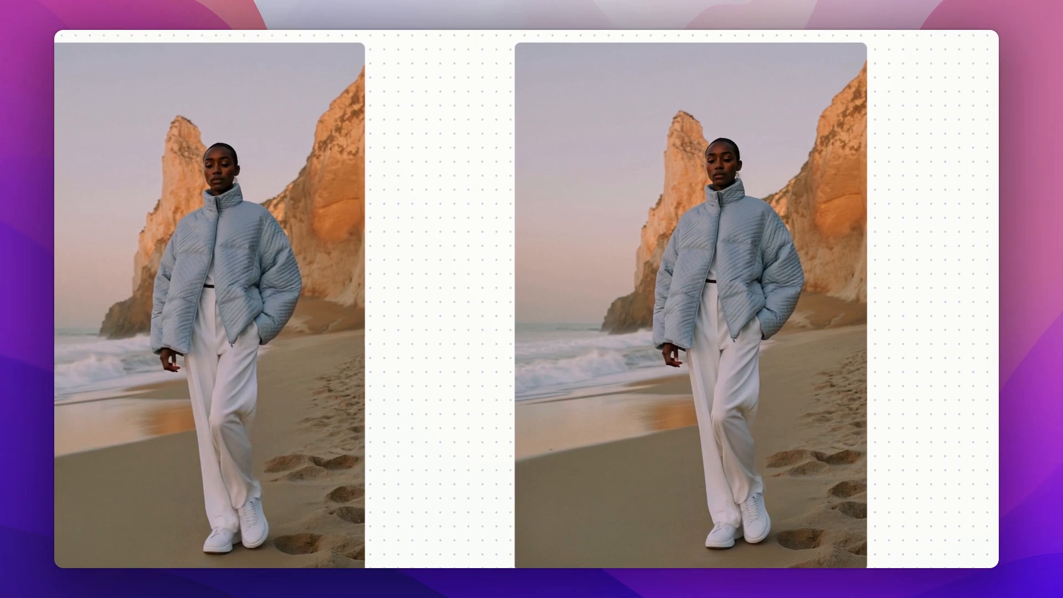
scroll(462, 299, right, 1)
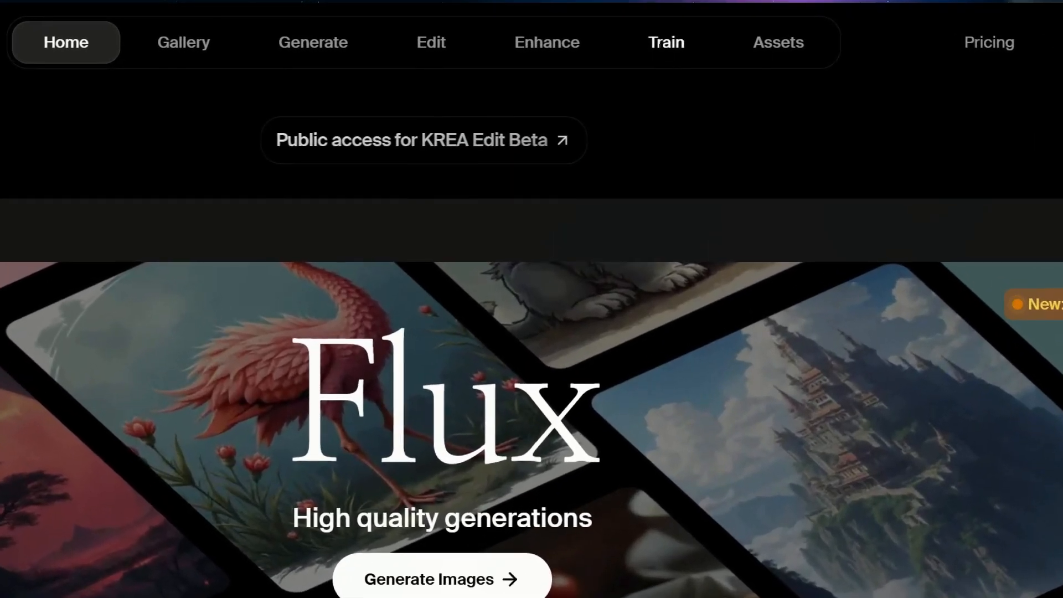
- Switch to KREA and set up a "Bomber Jacket Fashion" training with six jacket images, type Object and trigger word "jacket"
click(665, 45)
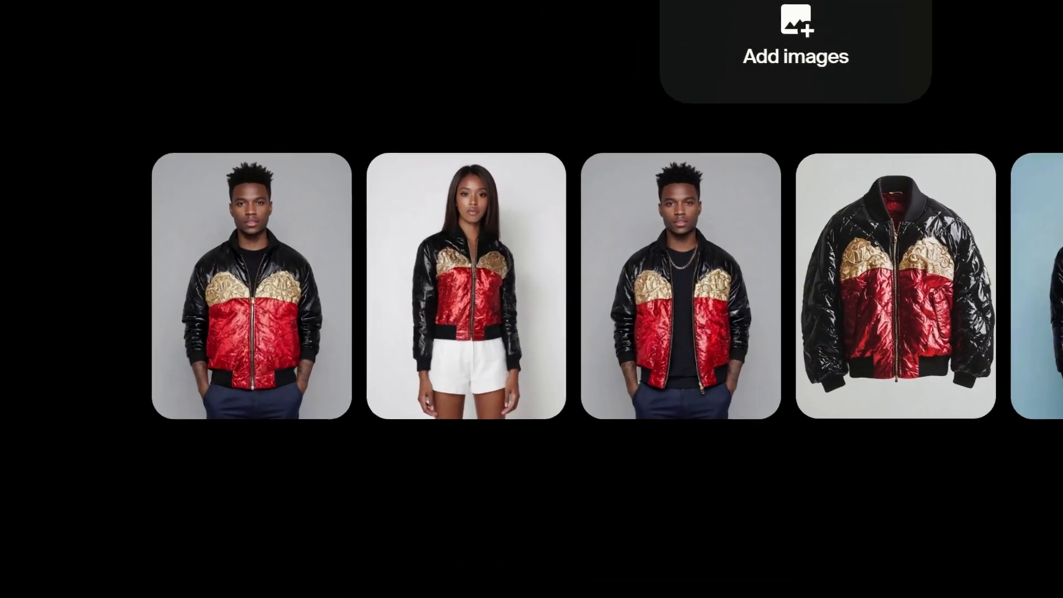
mouse_move(884, 286)
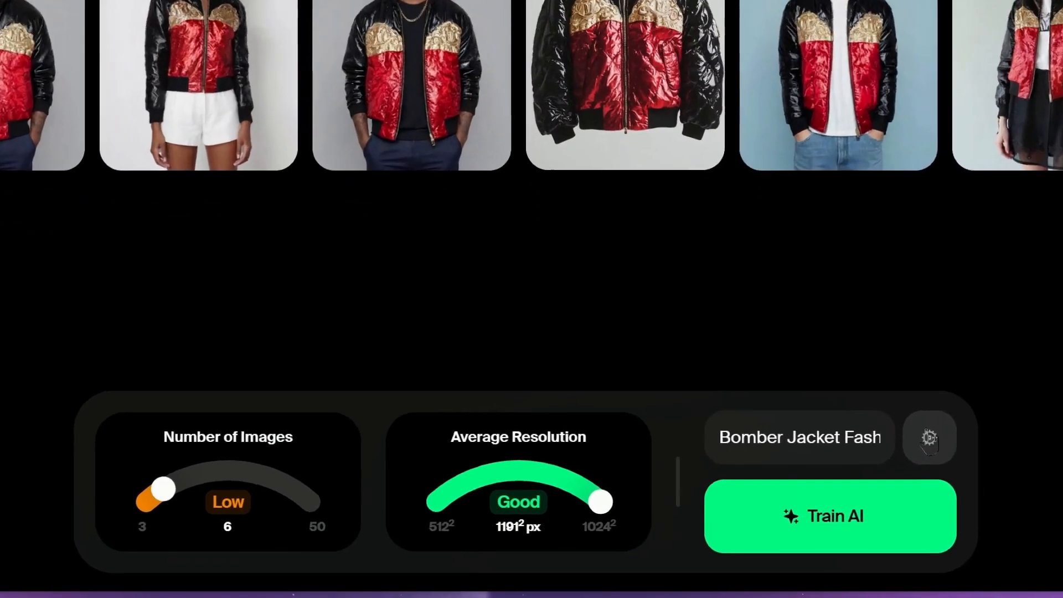
click(929, 438)
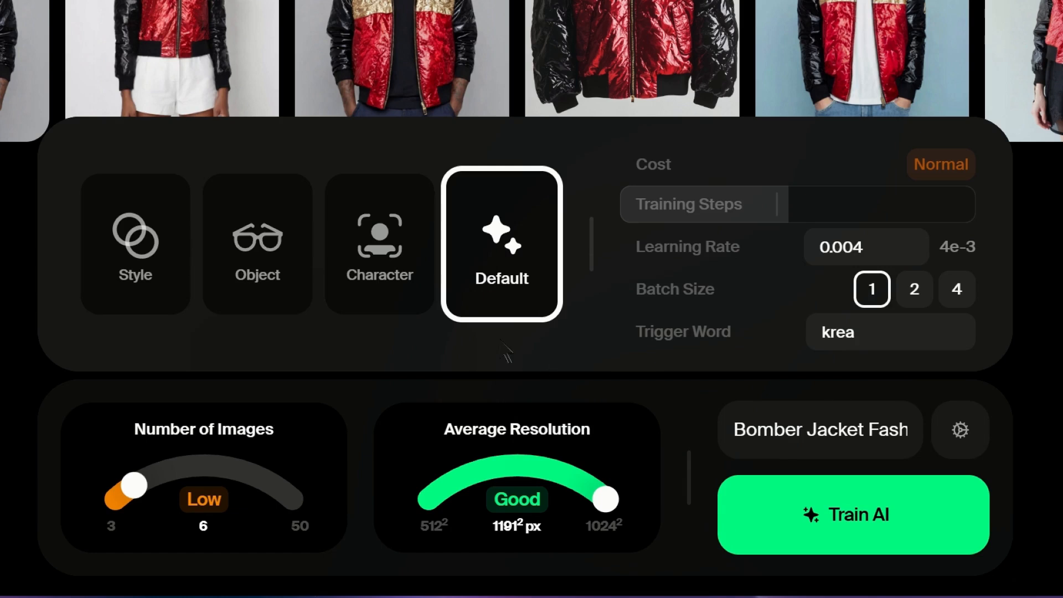
click(296, 279)
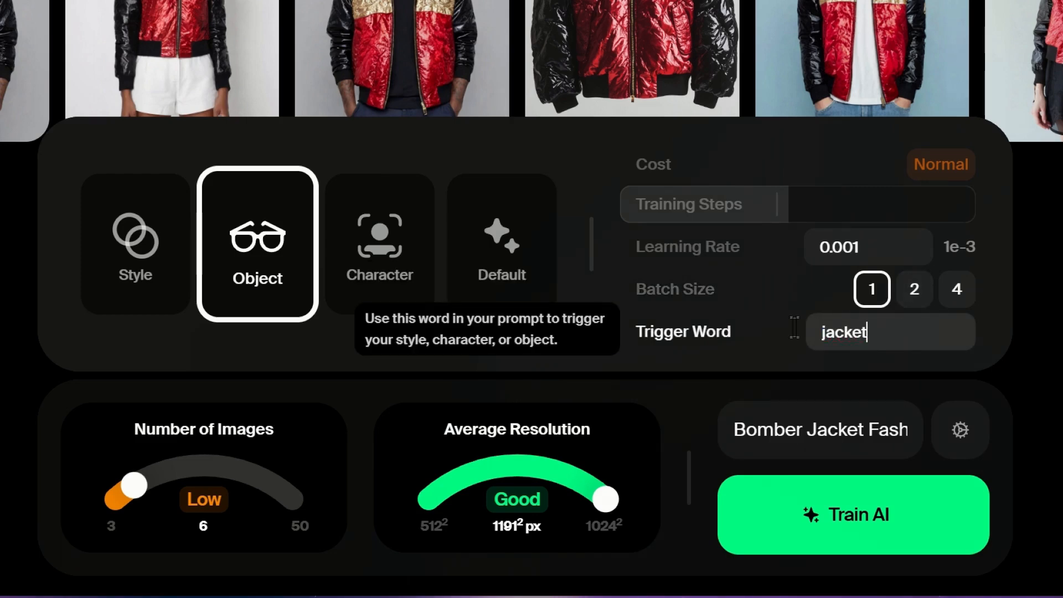
- Accept the training conditions, start the Bomber Jacket Fashion training and check it in the styles list
click(843, 520)
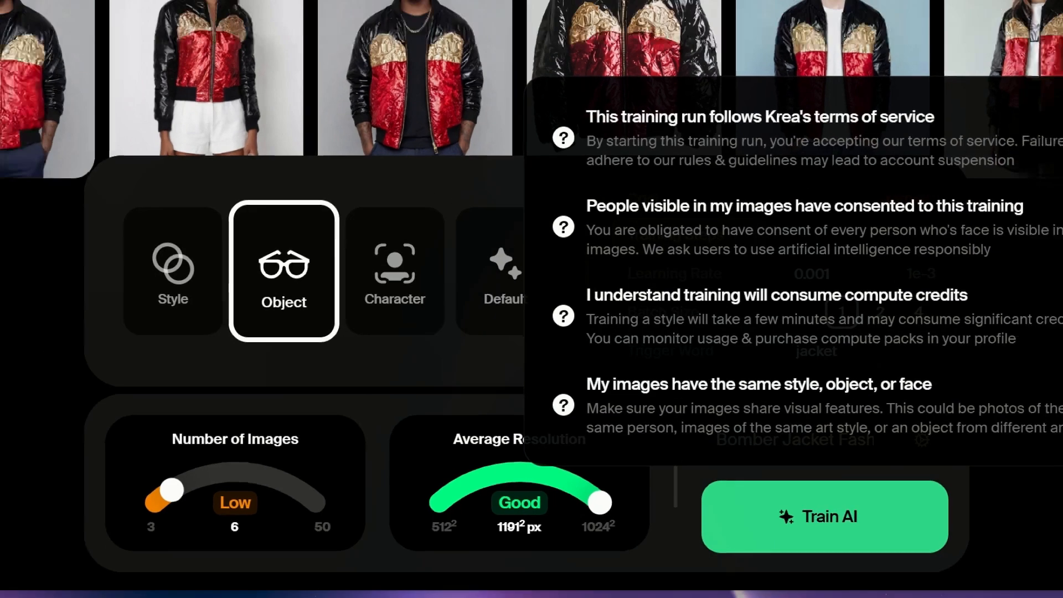
click(843, 521)
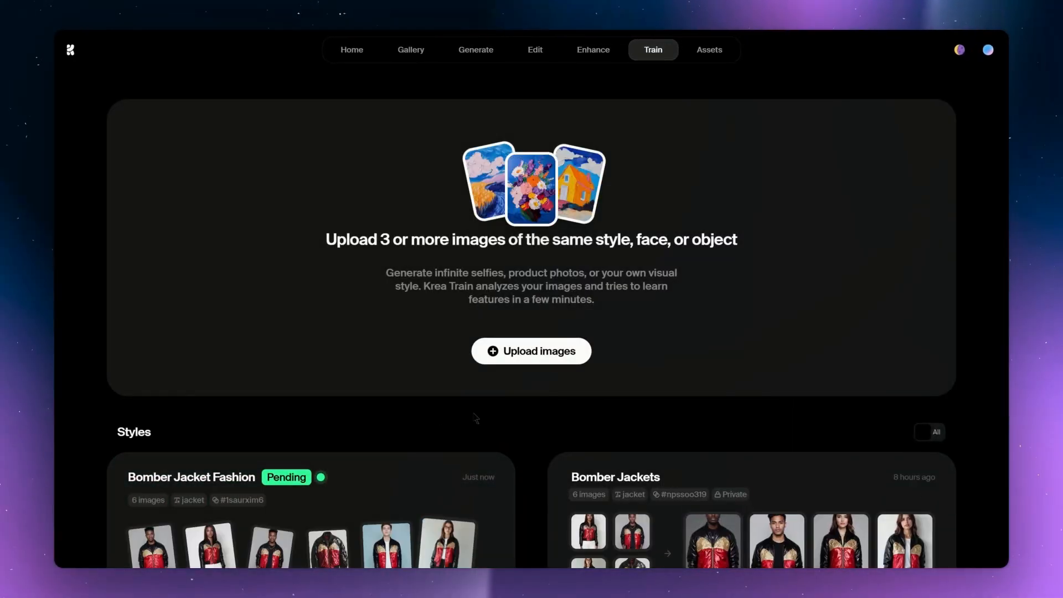
scroll(475, 418, down, 2)
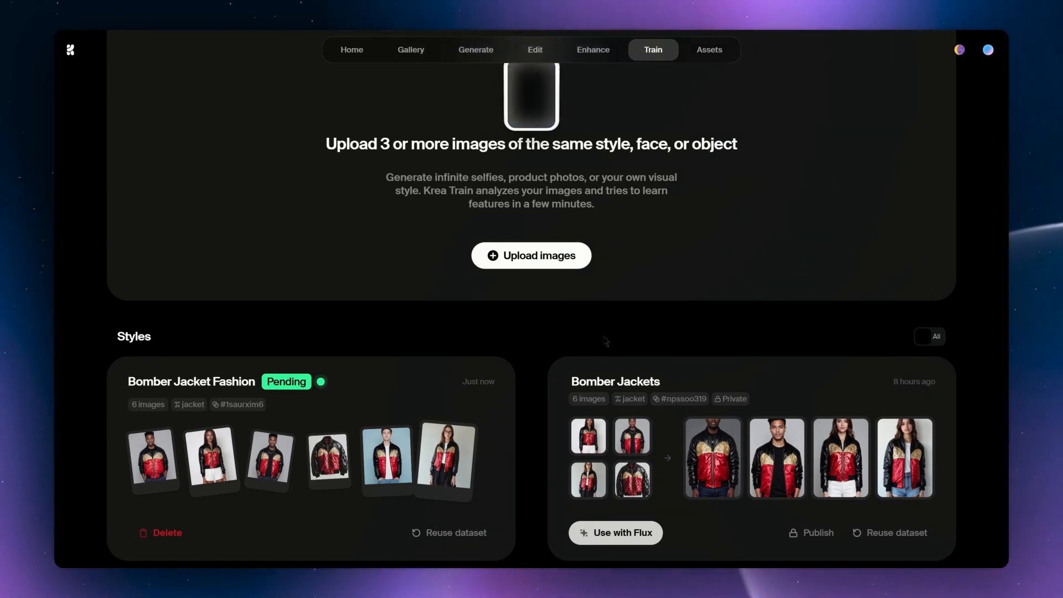
scroll(605, 339, down, 1)
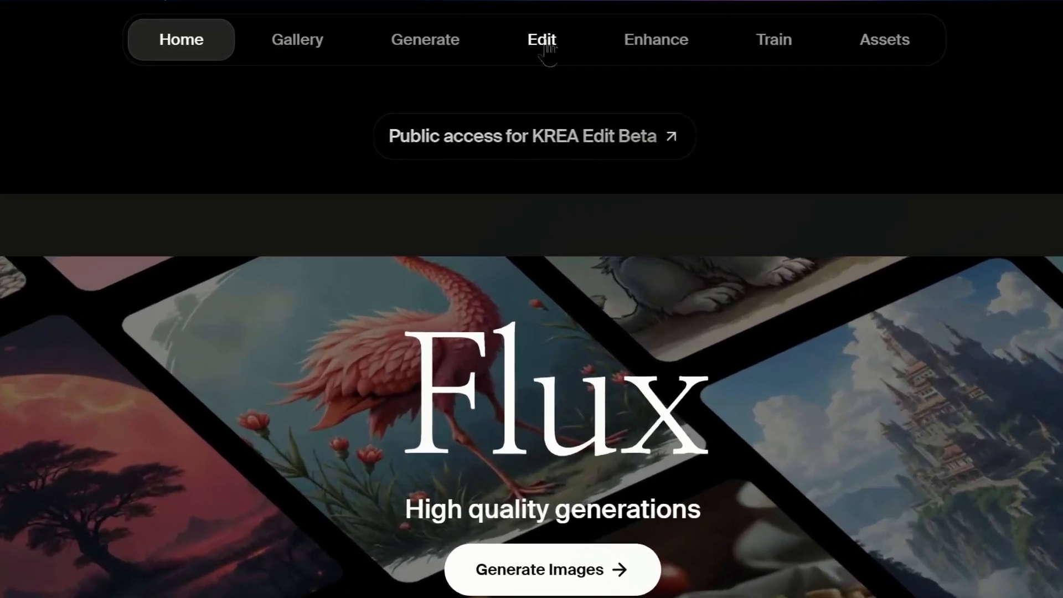
- Open the exported last frame in KREA's Edit tool and mark the model's puffer jacket, including its open front, for changing
click(544, 44)
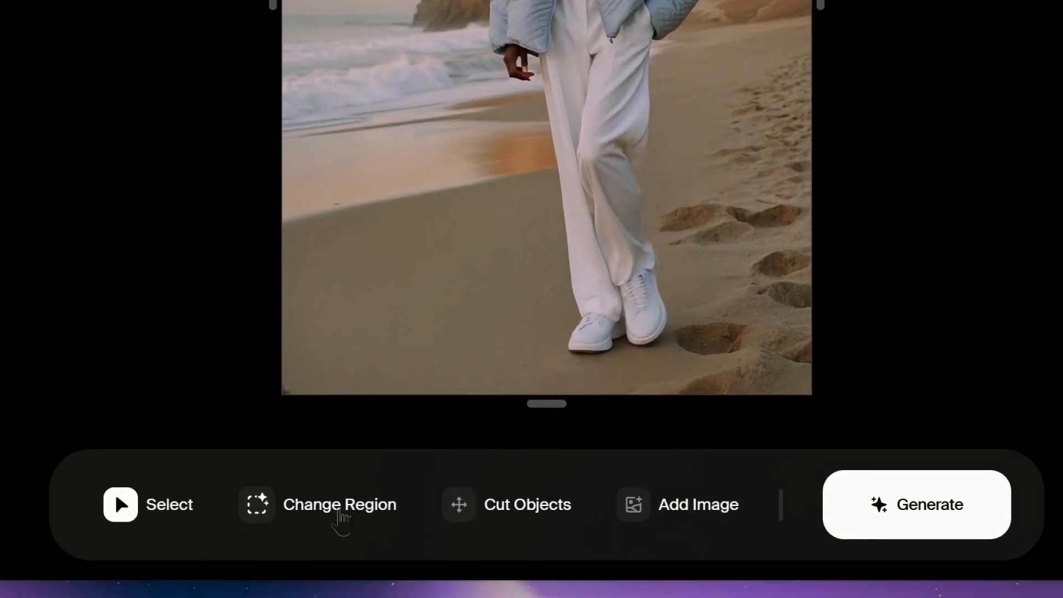
click(342, 518)
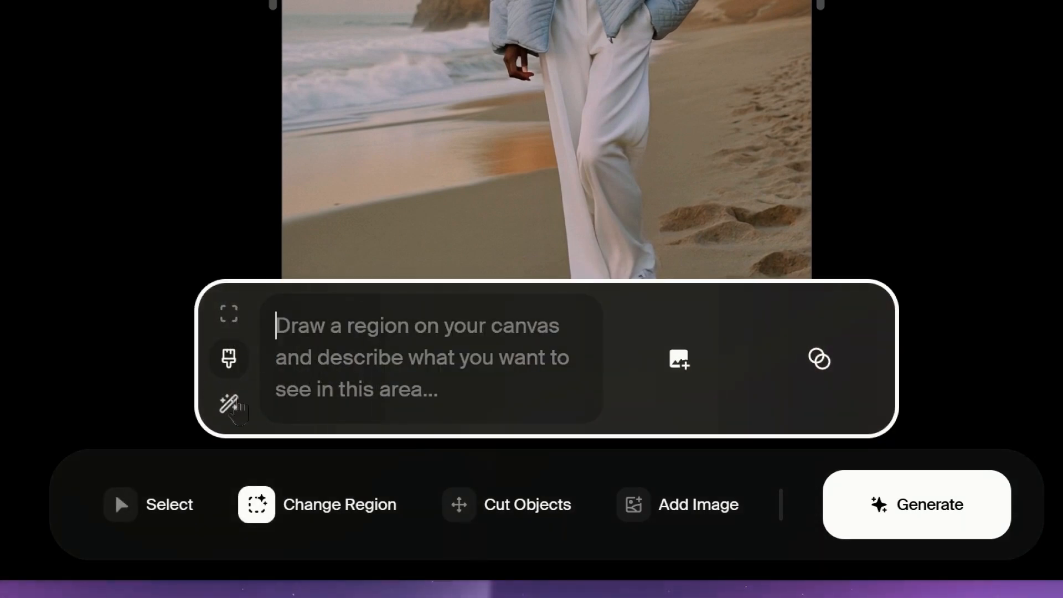
click(229, 404)
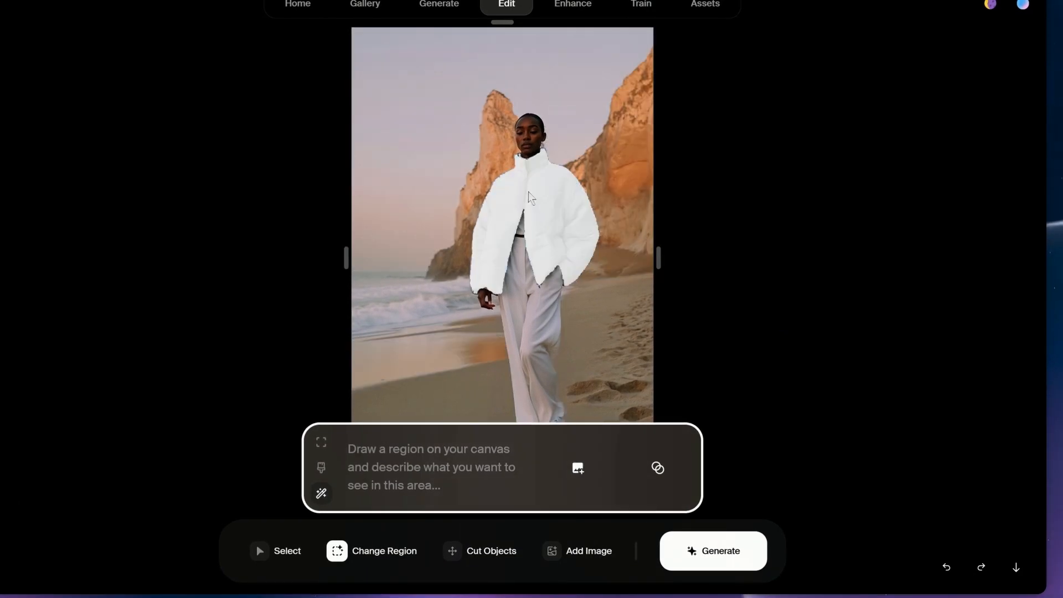
click(552, 217)
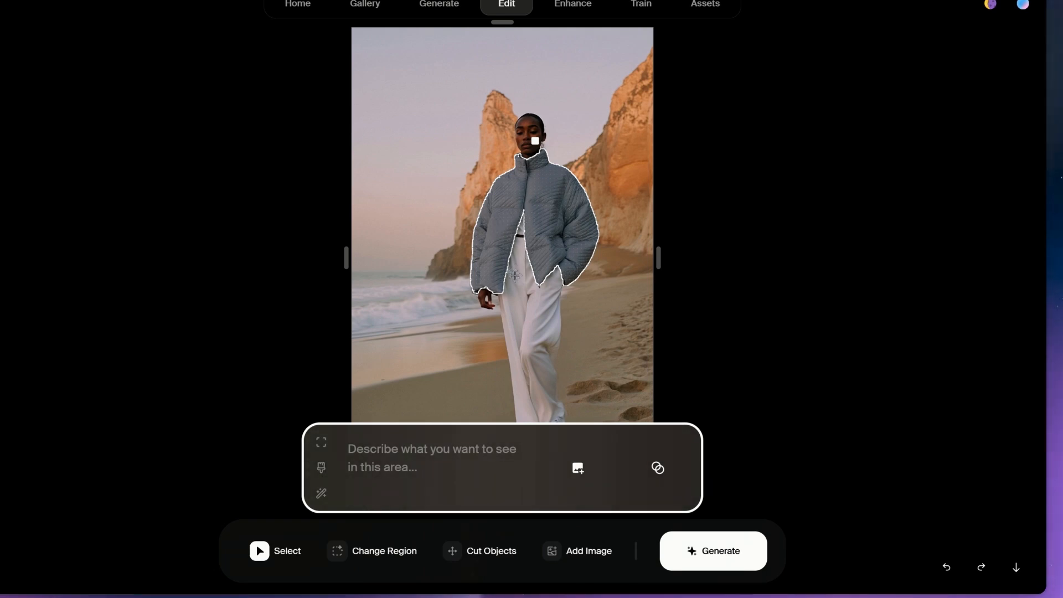
click(324, 472)
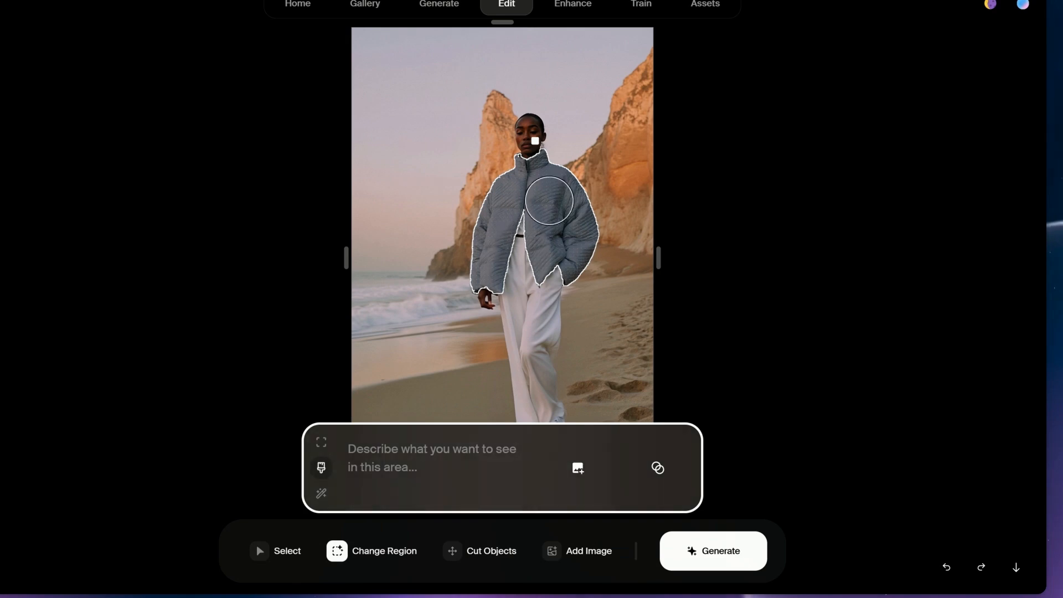
mouse_move(531, 205)
mouse_down()
mouse_move(522, 254)
mouse_move(507, 266)
mouse_move(532, 260)
mouse_move(516, 270)
mouse_move(524, 238)
mouse_move(504, 222)
mouse_move(502, 243)
mouse_move(526, 221)
mouse_up()
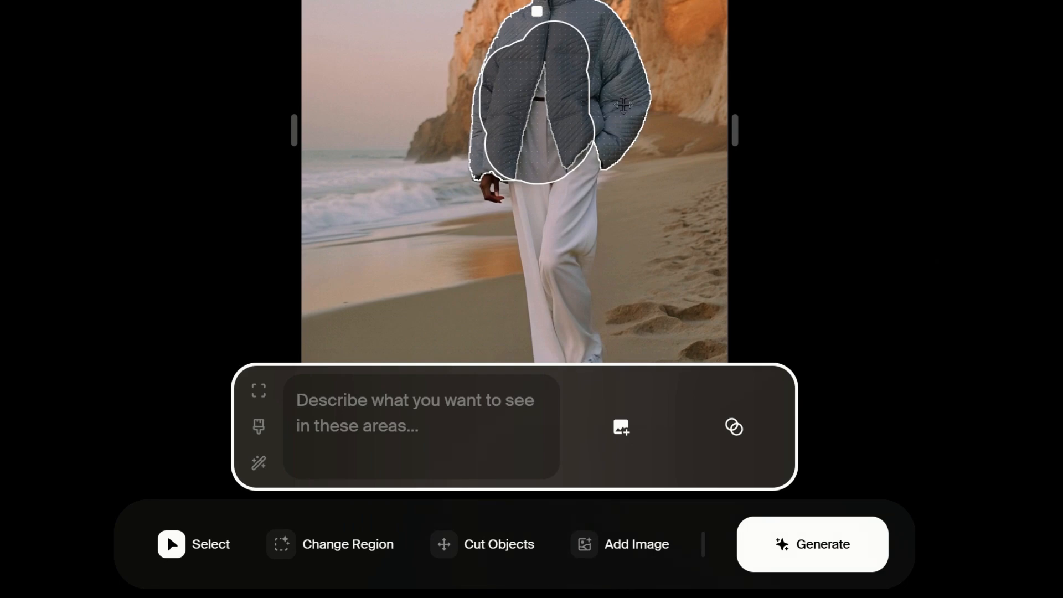
- Apply the trained red, gold and black bomber jacket style to the marked regions and add a matching jacket photo as image prompt
click(744, 471)
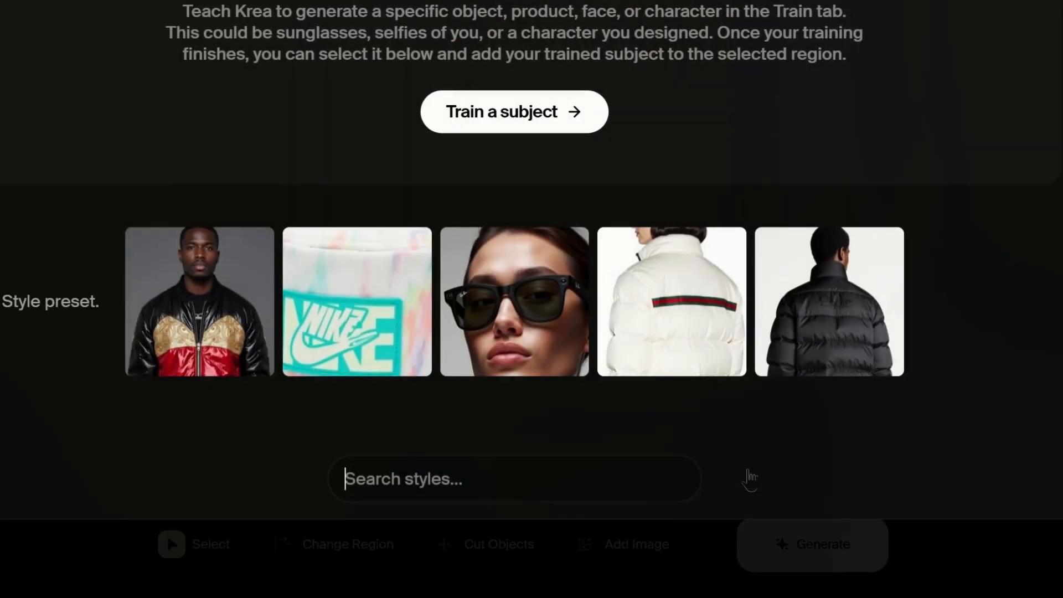
click(200, 255)
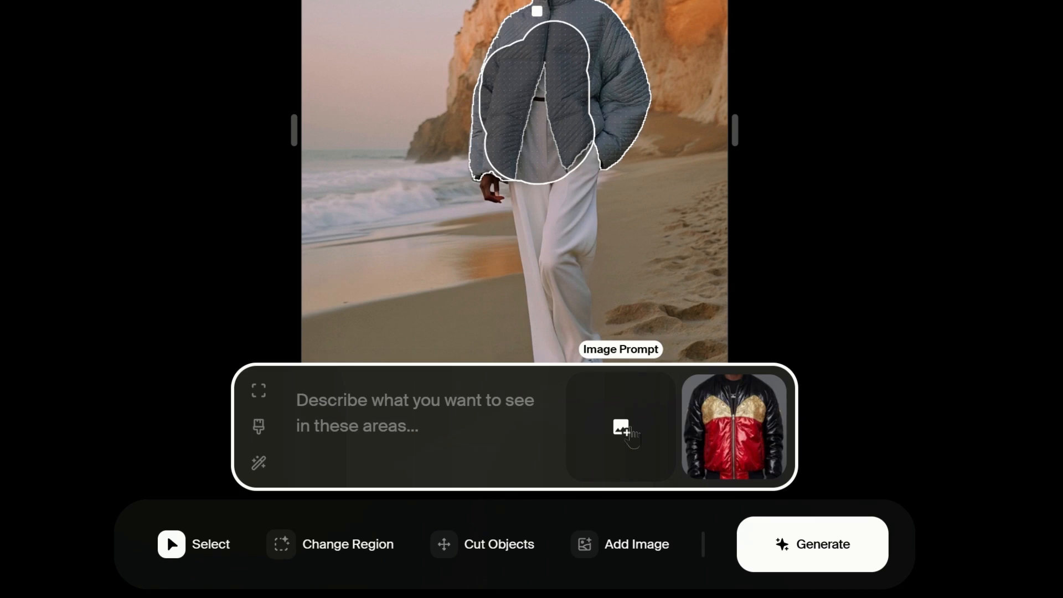
click(632, 432)
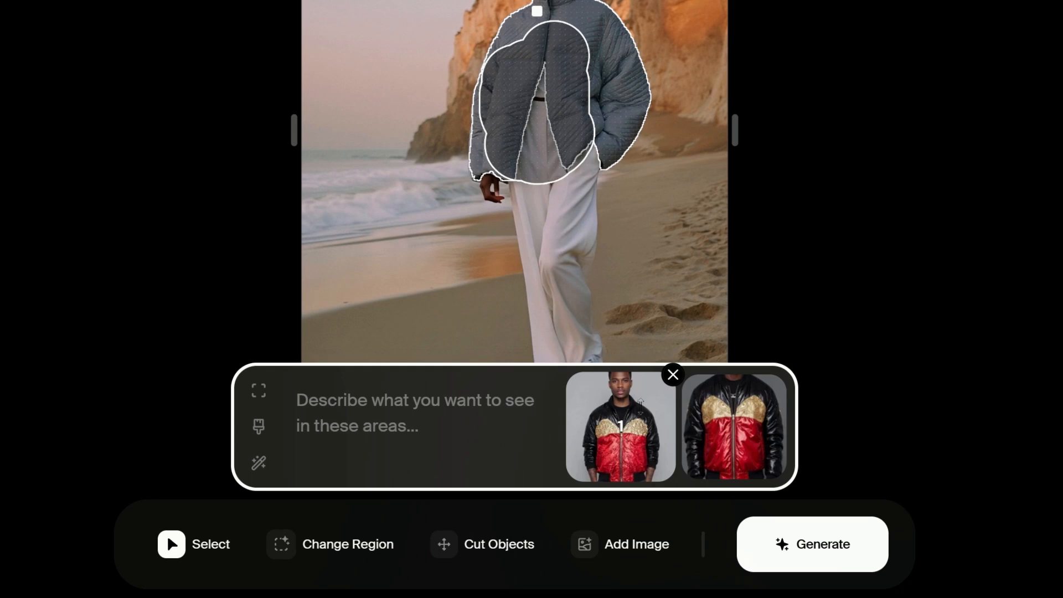
- Generate the jacket swap with the jacket photo's prompt strength reduced to about a third and the prepared metallic jacket description as prompt
drag(640, 404, 640, 439)
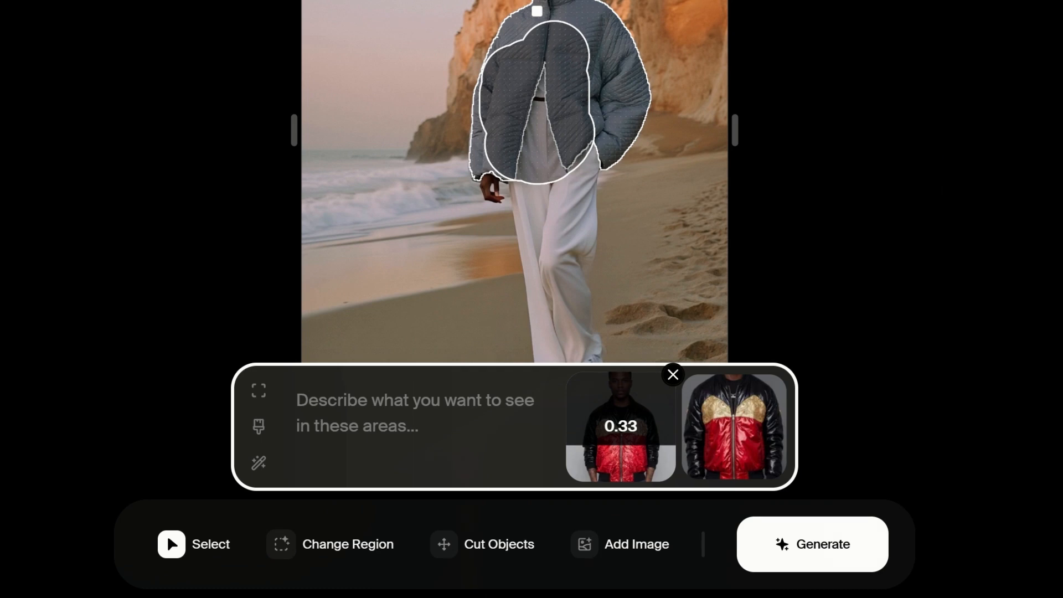
mouse_move(640, 445)
mouse_down()
mouse_move(640, 454)
mouse_move(640, 442)
mouse_up()
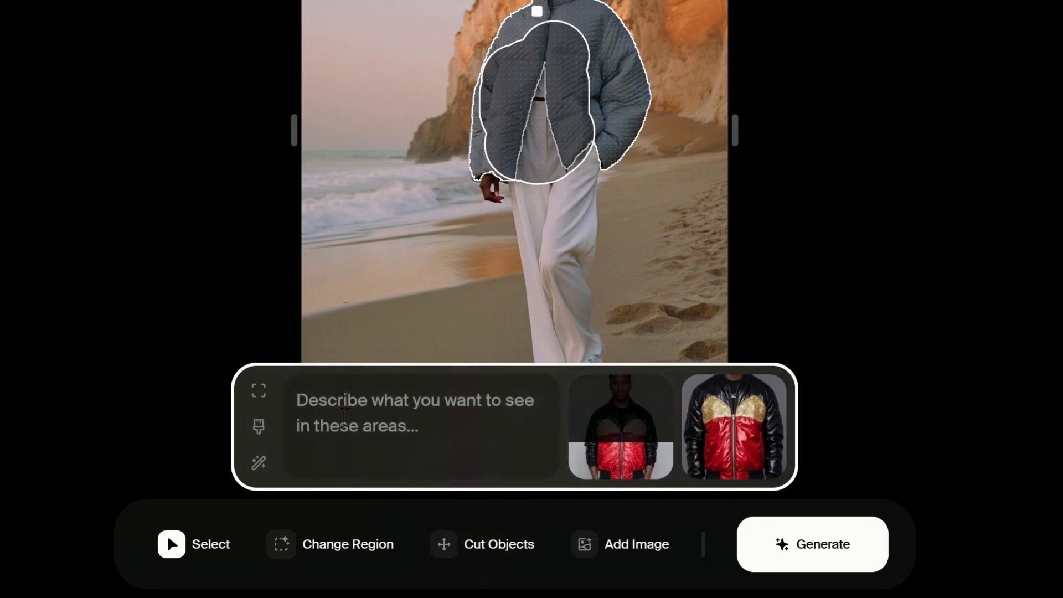
key(ctrl+v)
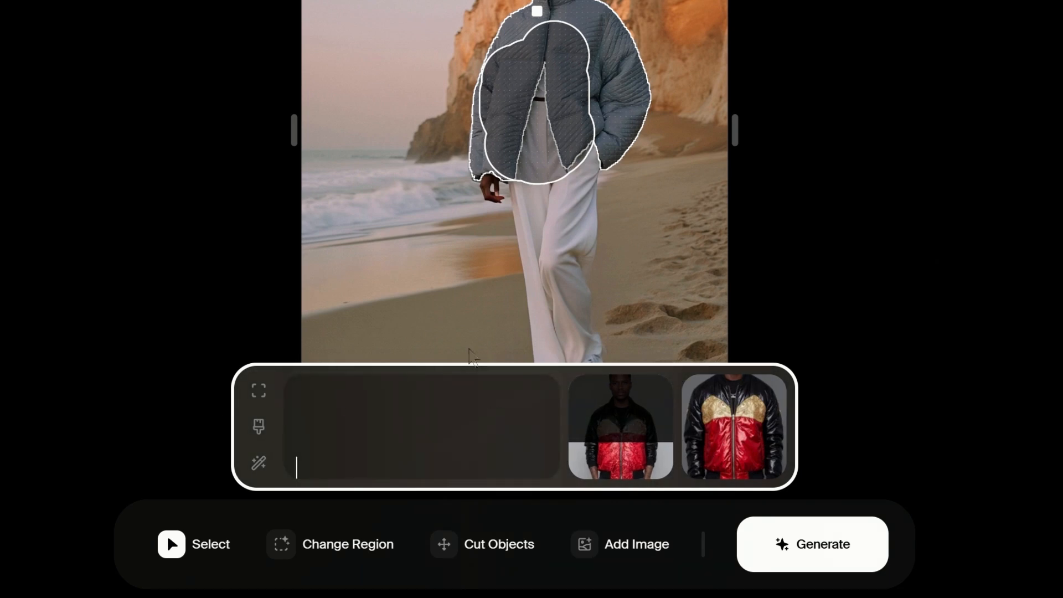
key(BackSpace)
key(BackSpace)
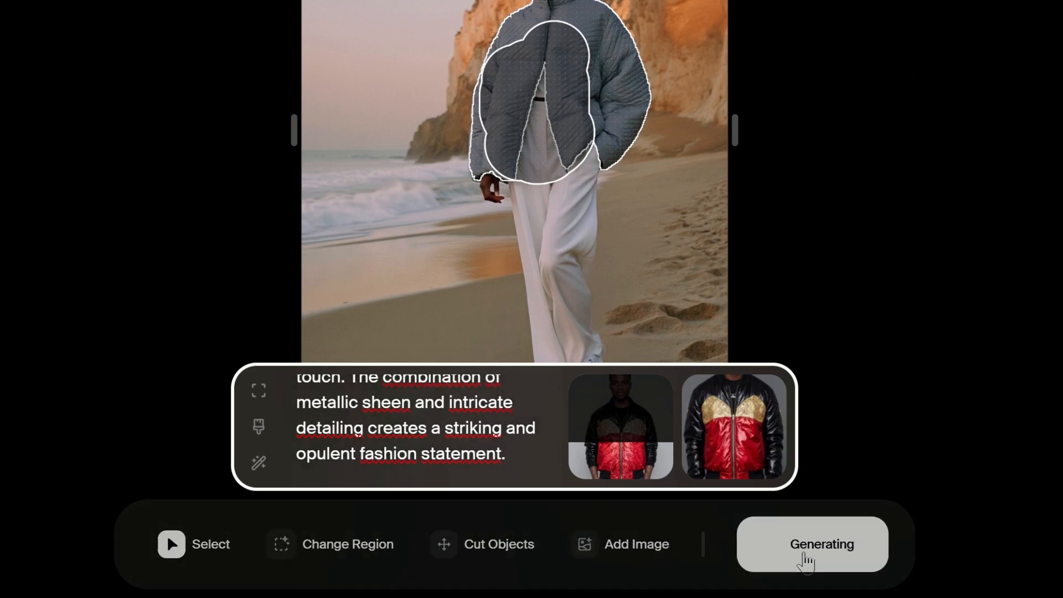
click(805, 560)
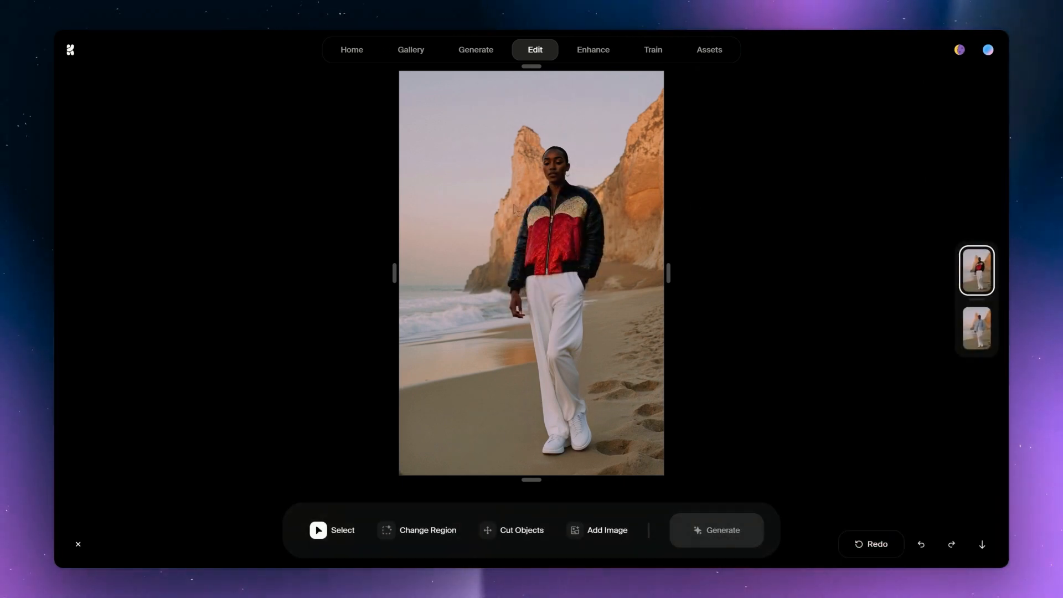
- Examine the generated bomber jacket up close, checking its fabric, zipper, sleeves and fit on the model
scroll(514, 205, right, 1)
scroll(514, 205, up, 5)
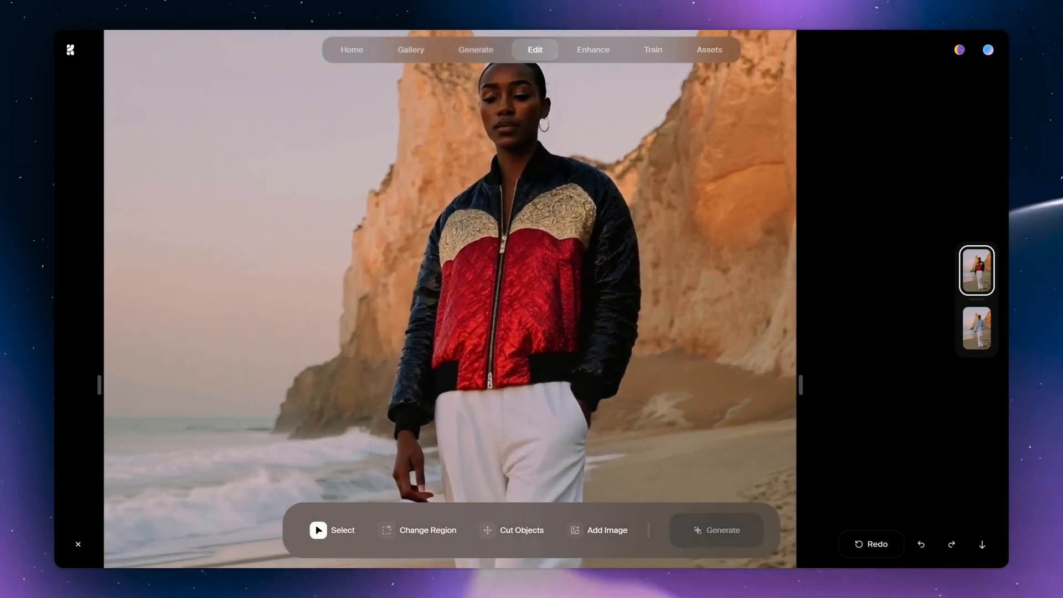
scroll(515, 205, left, 2)
scroll(515, 205, down, 2)
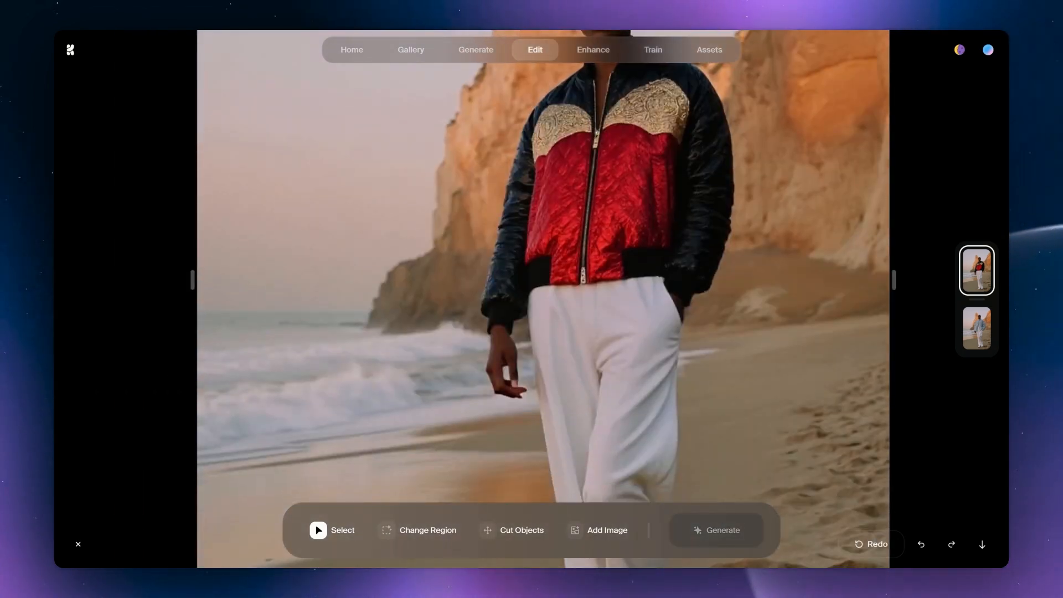
scroll(562, 209, right, 2)
scroll(562, 209, up, 2)
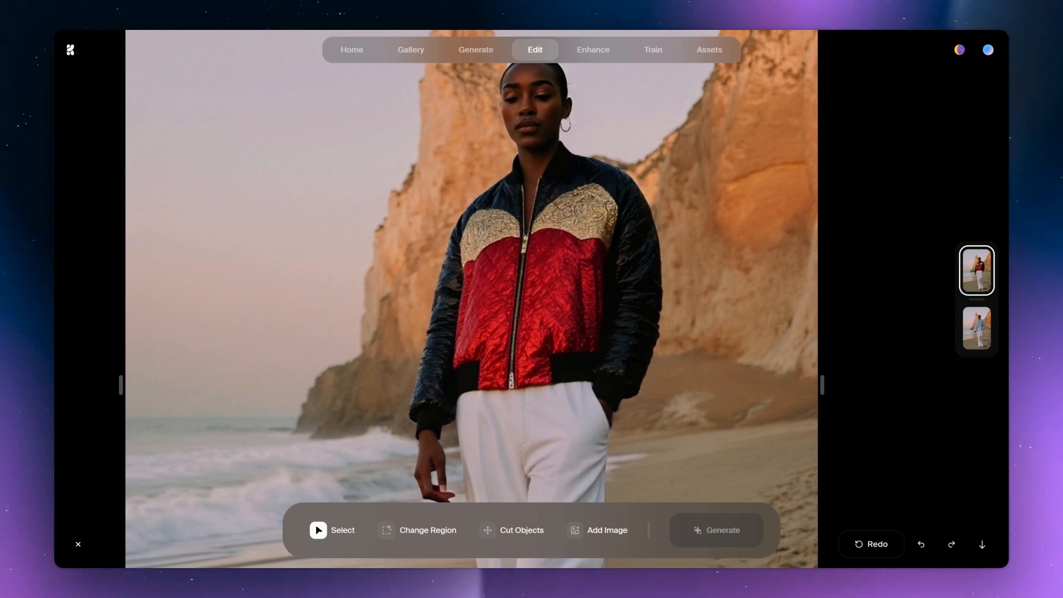
scroll(555, 282, down, 1)
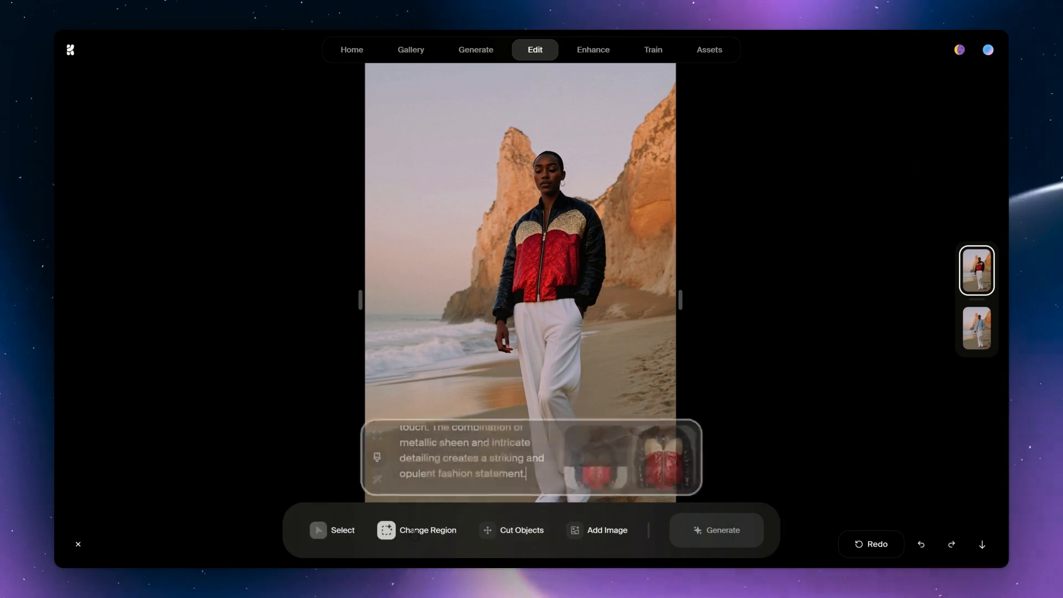
- Mark the model's new bomber jacket as an object region to change and redo the generation
click(373, 481)
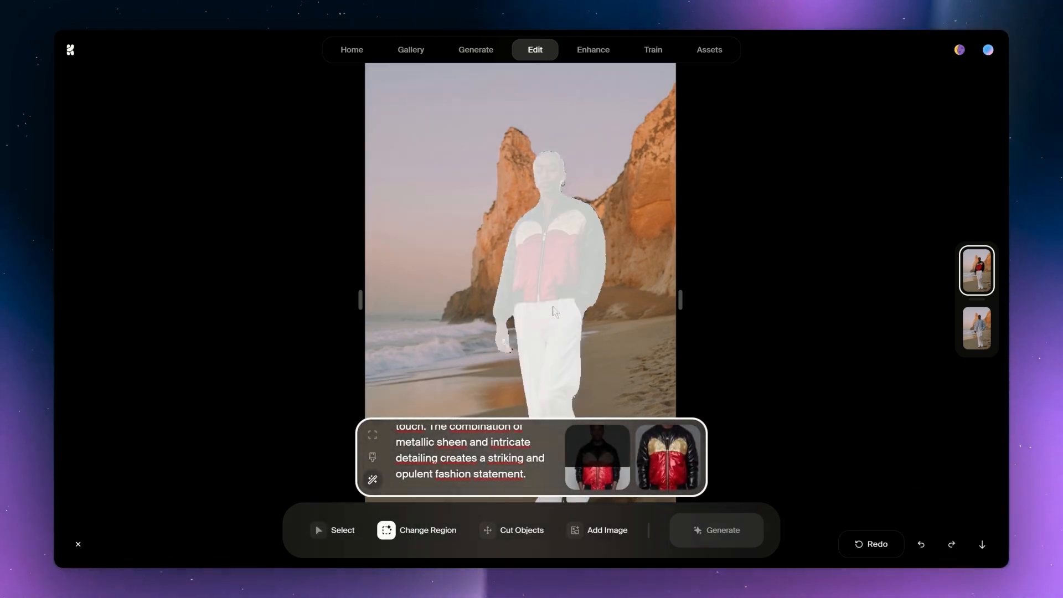
click(559, 251)
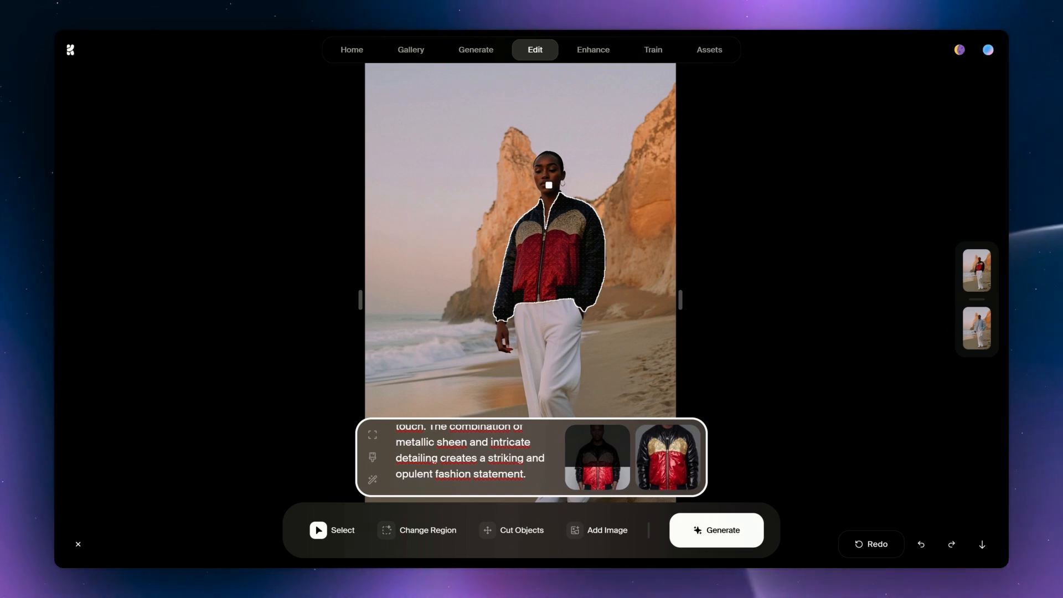
click(872, 543)
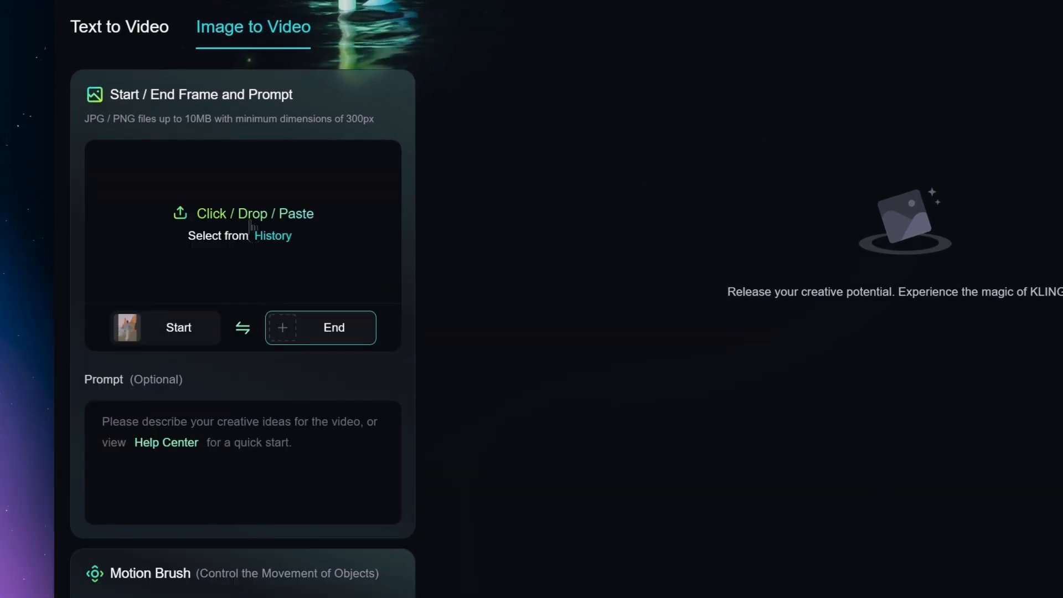
- Switch to Kling's Image to Video and add the edited bomber jacket image as the end frame
click(251, 223)
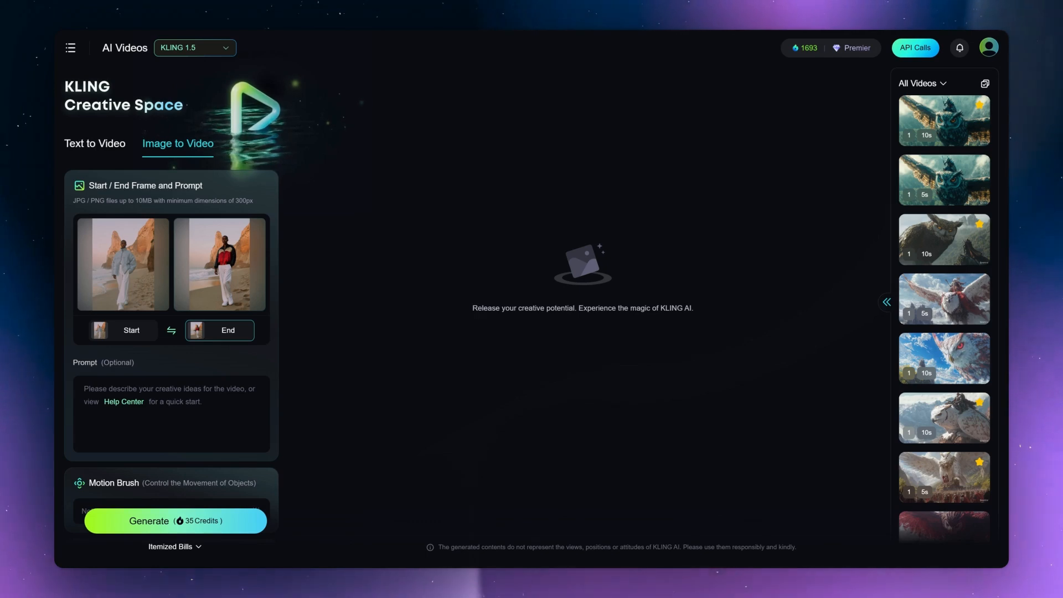
mouse_move(130, 282)
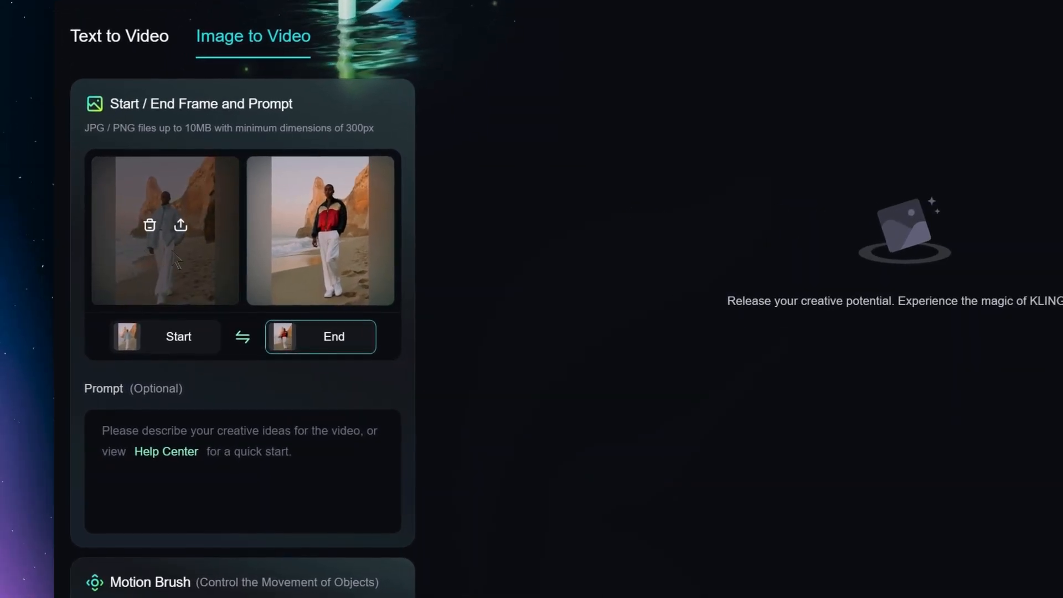
mouse_move(342, 275)
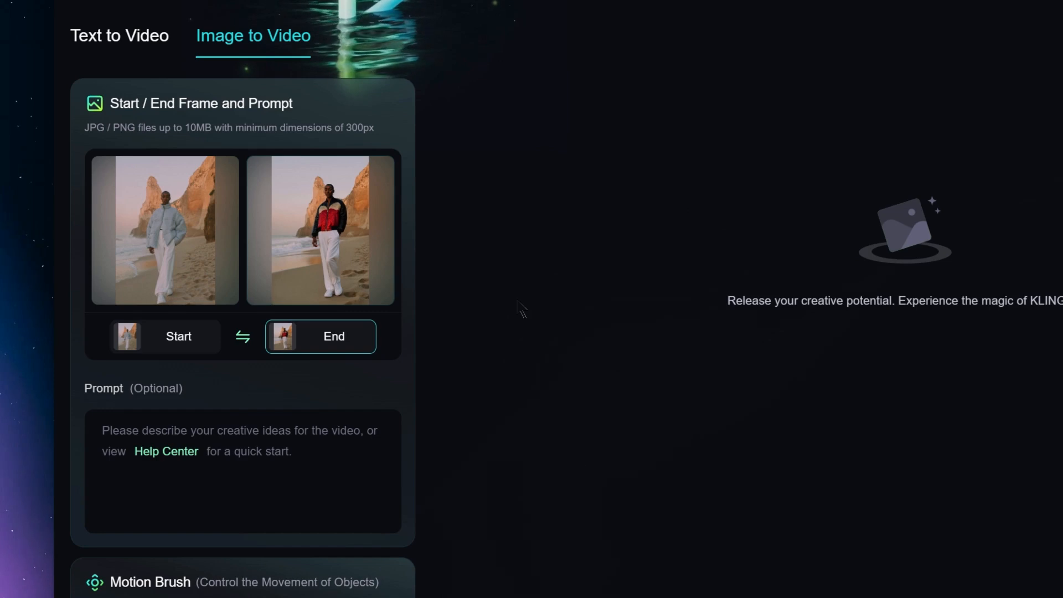
mouse_move(190, 278)
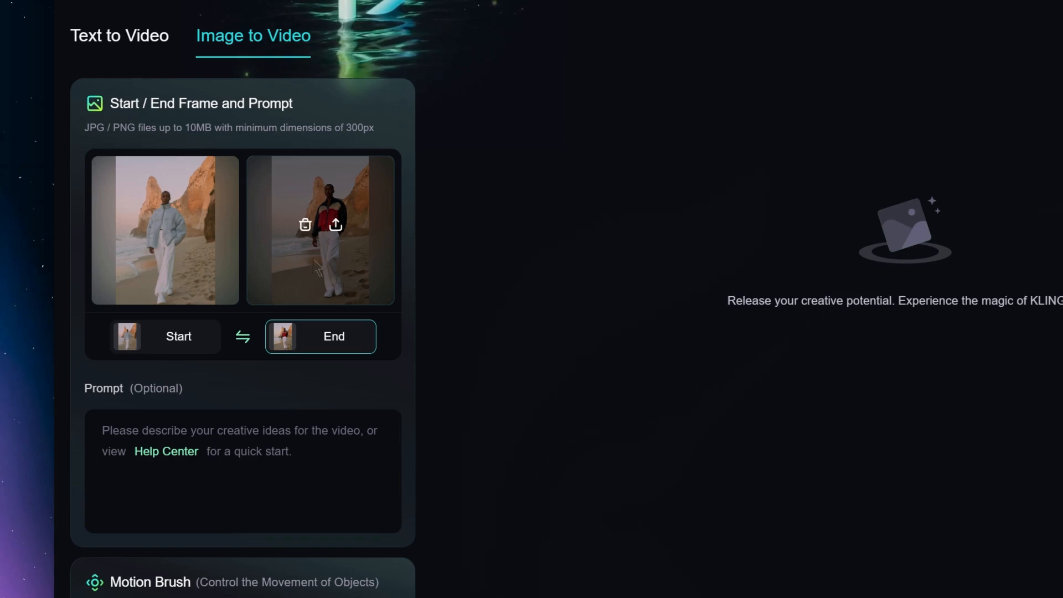
- Paste the "TRACKING SHOT; Cinematic transition, seamless transition, fiery metamorphosis" prompt for the video and read it through
click(128, 431)
key(ctrl+v)
scroll(166, 466, up, 3)
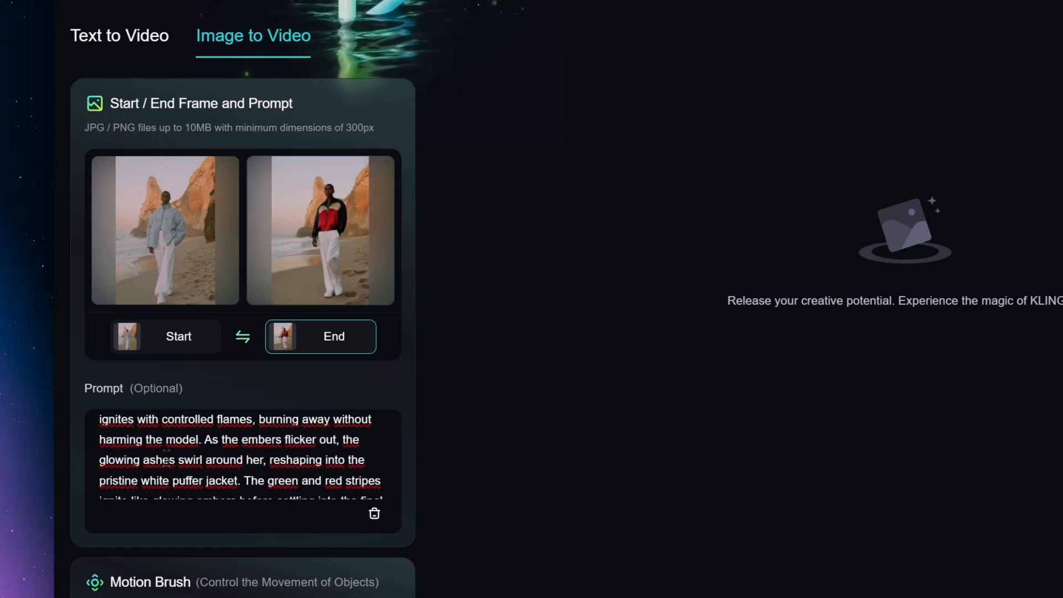
scroll(166, 466, up, 1)
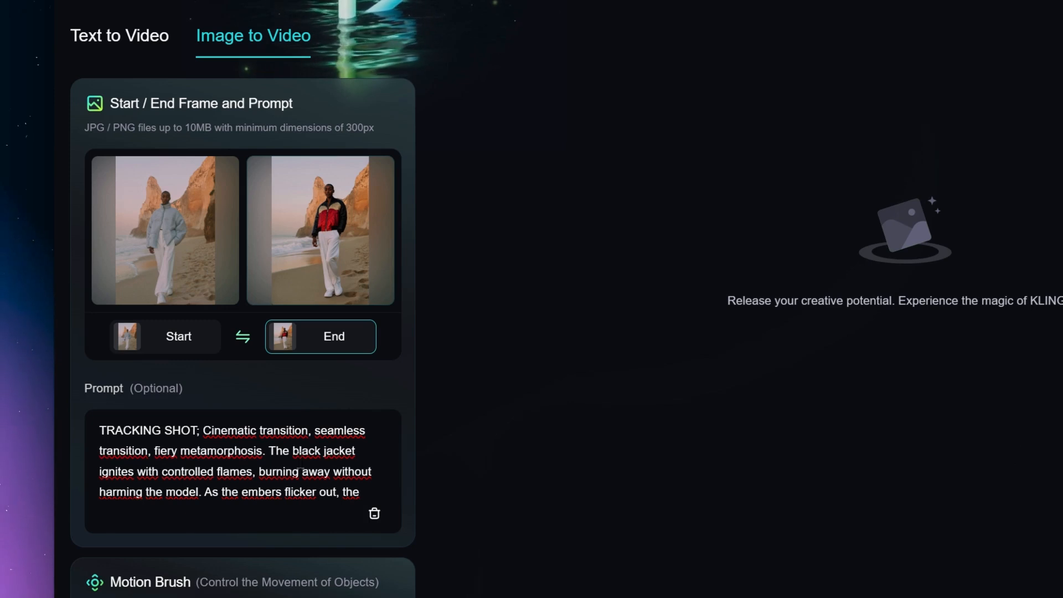
scroll(300, 470, down, 1)
scroll(242, 458, down, 1)
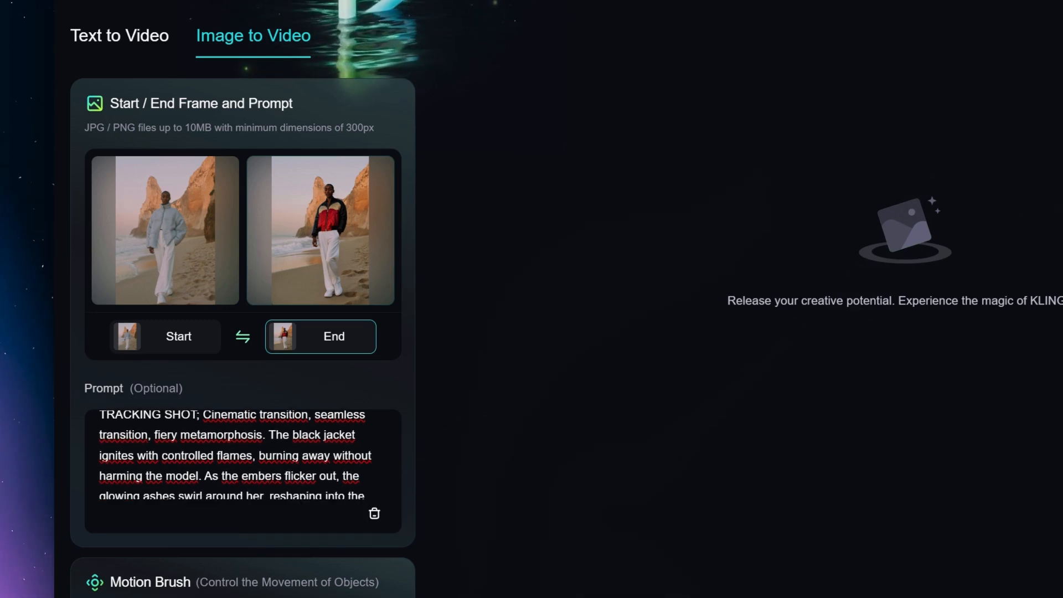
scroll(242, 459, down, 1)
scroll(242, 458, up, 1)
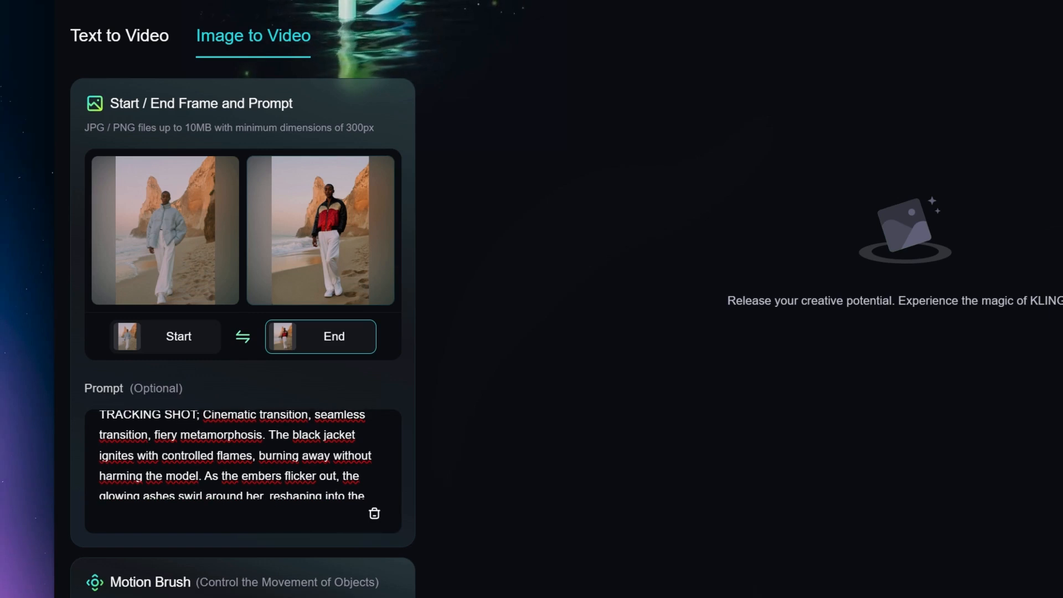
- Change the color of the jacket that ignites in the prompt to "blue"
text(vlue)
key(BackSpace)
key(BackSpace)
key(BackSpace)
key(BackSpace)
text(blue)
scroll(243, 458, up, 1)
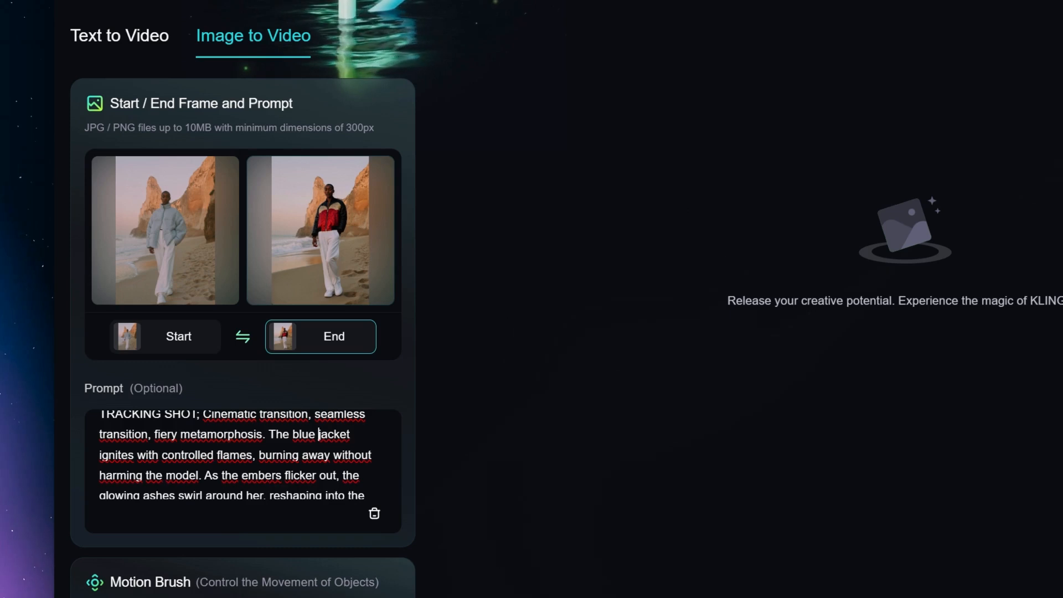
- Shift the video's creativity balance toward Relevance and generate the fiery jacket transition
scroll(282, 382, down, 5)
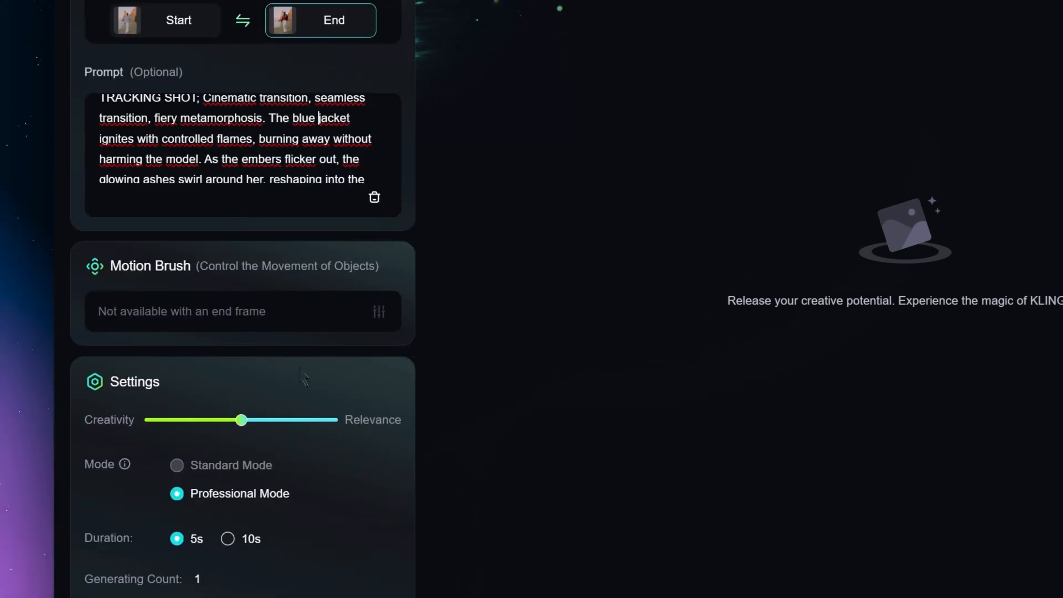
drag(241, 423, 288, 426)
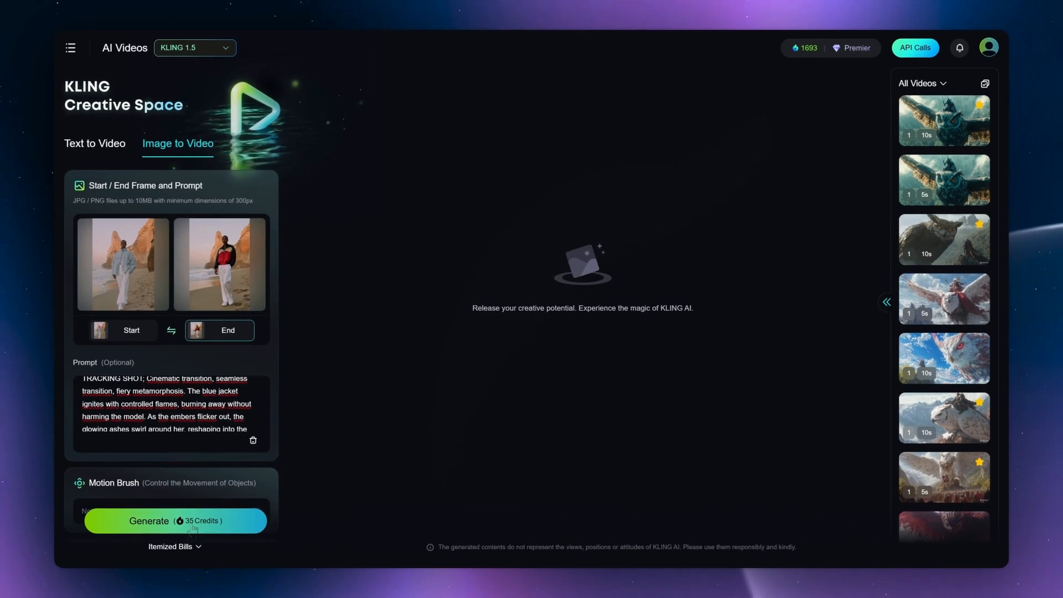
click(193, 526)
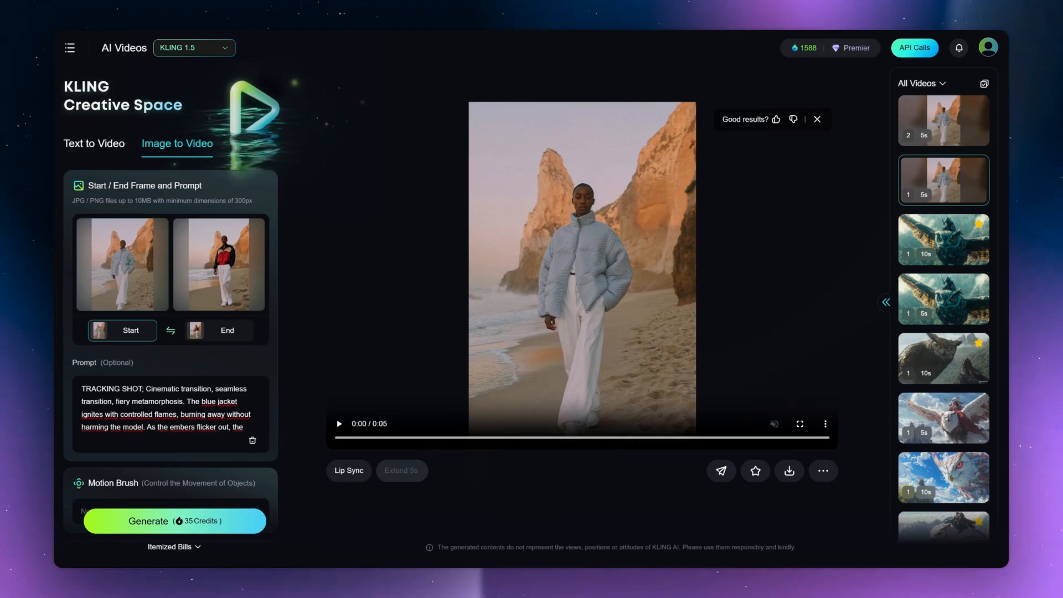
- Play the generated jacket transition videos and compare how the puffer jacket turns into the bomber jacket
click(339, 423)
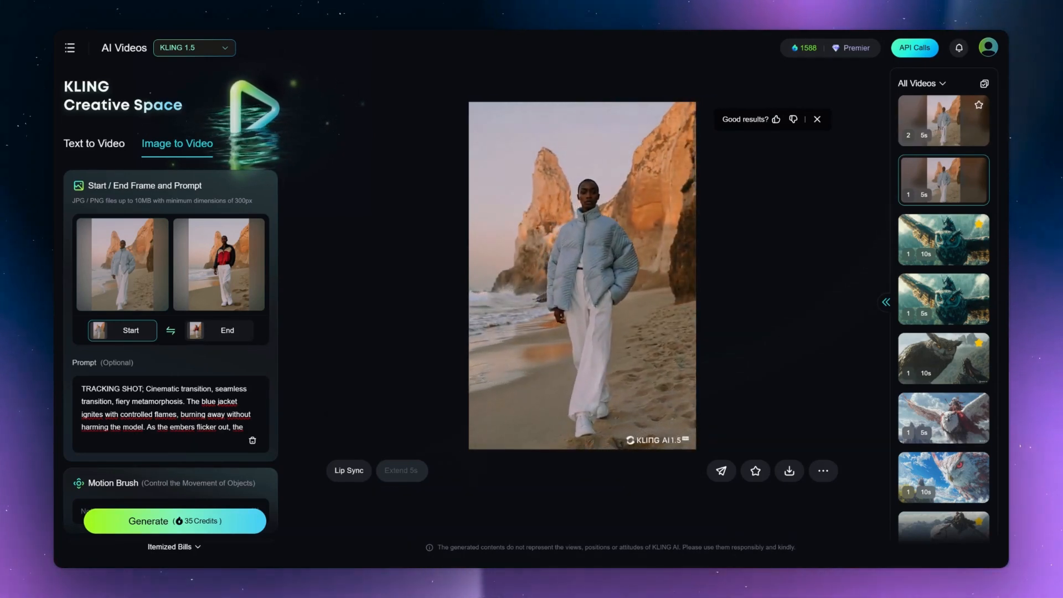
click(944, 121)
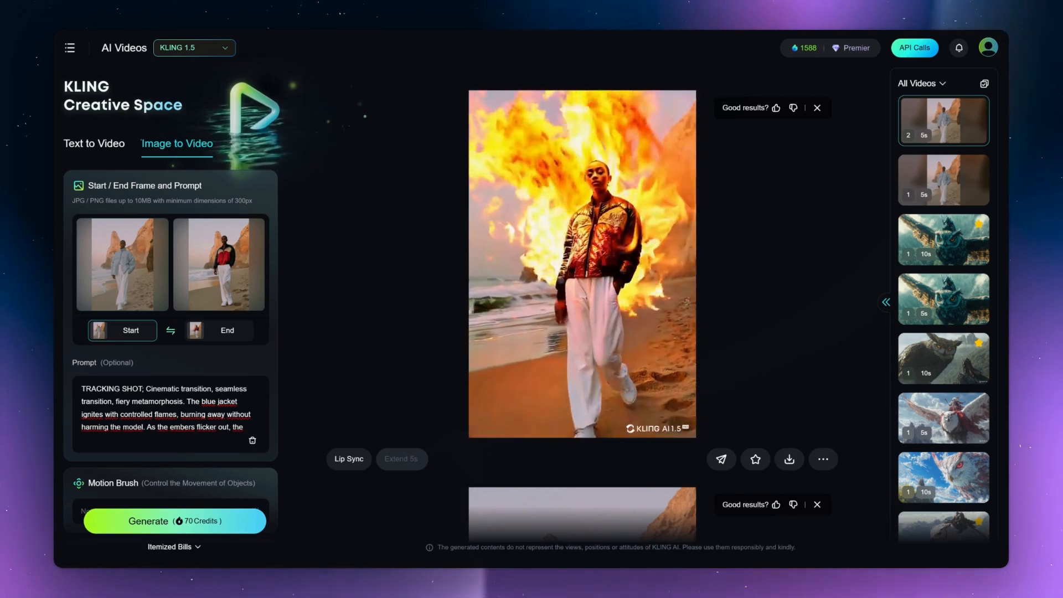
scroll(311, 400, up, 1)
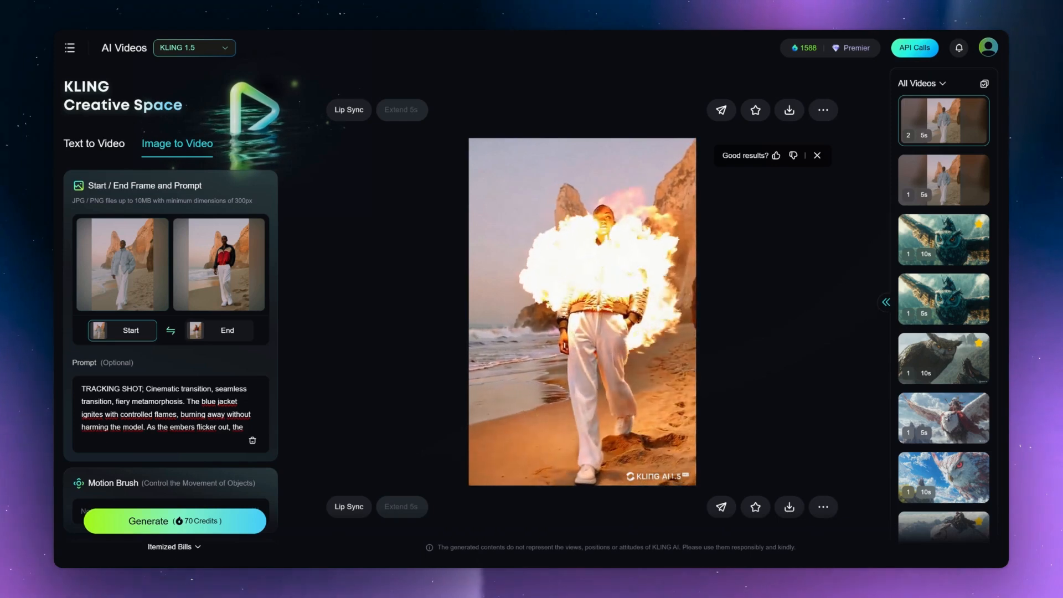
mouse_move(372, 483)
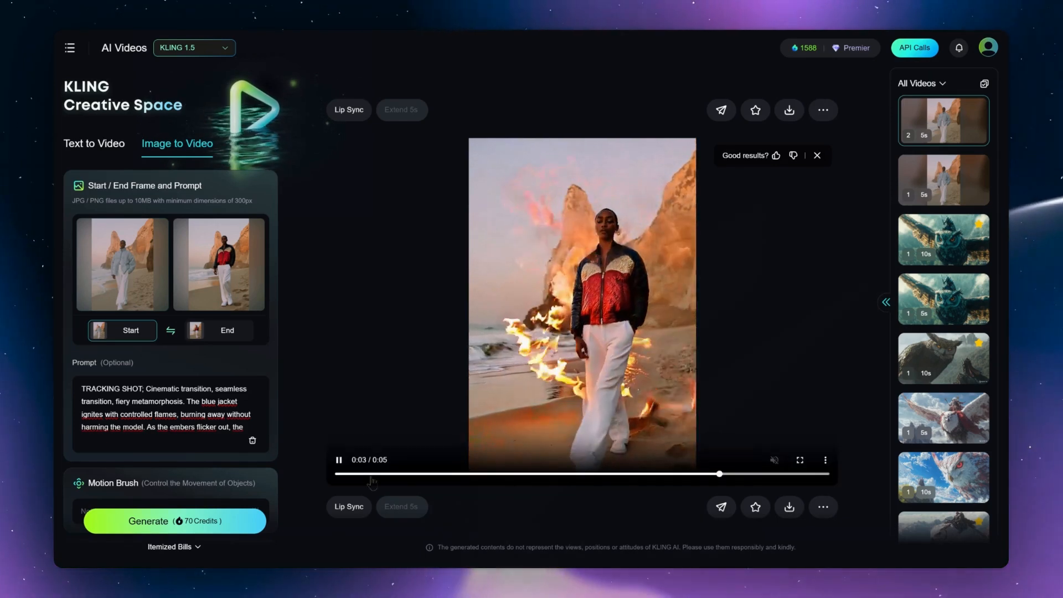